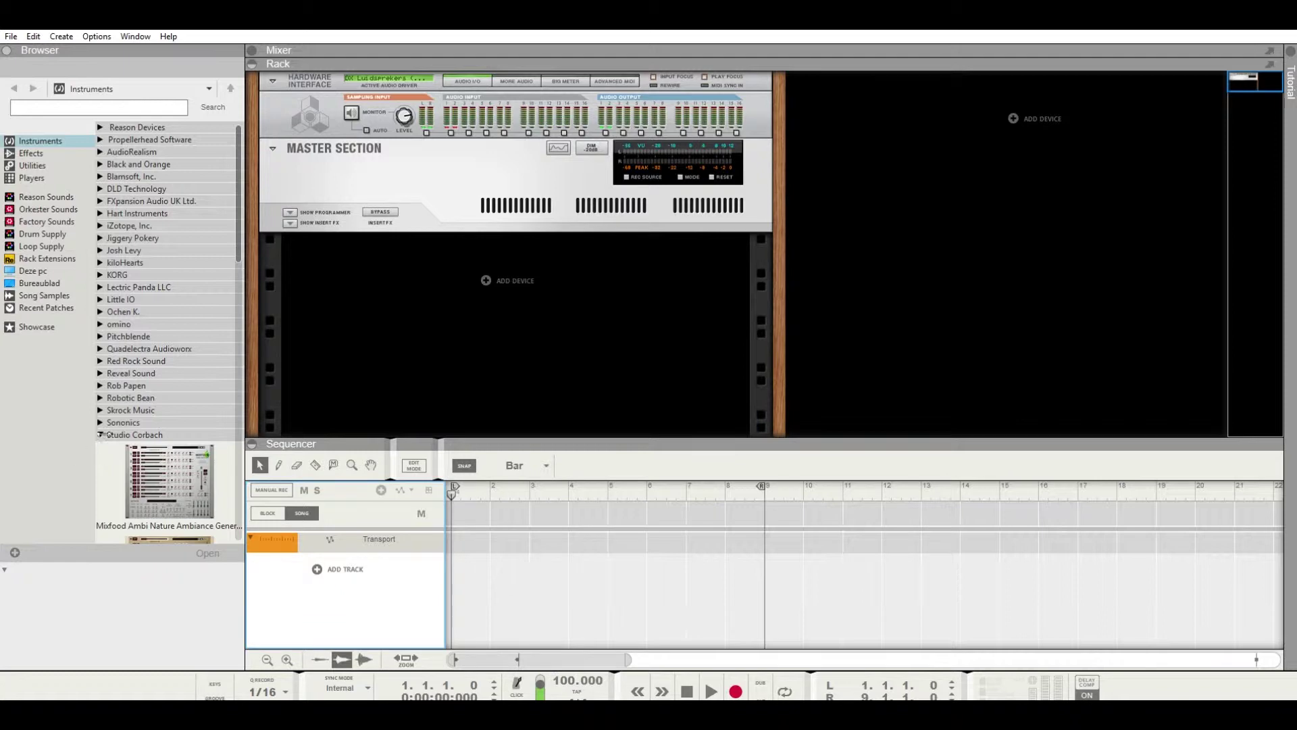
Add a Mixfood Knock Drum Machine to the rack below the Master Section and undo the loading of its Dope Swing patch.
{"action": "left_click_drag", "start_coordinate": [171, 445], "coordinate": [366, 348]}
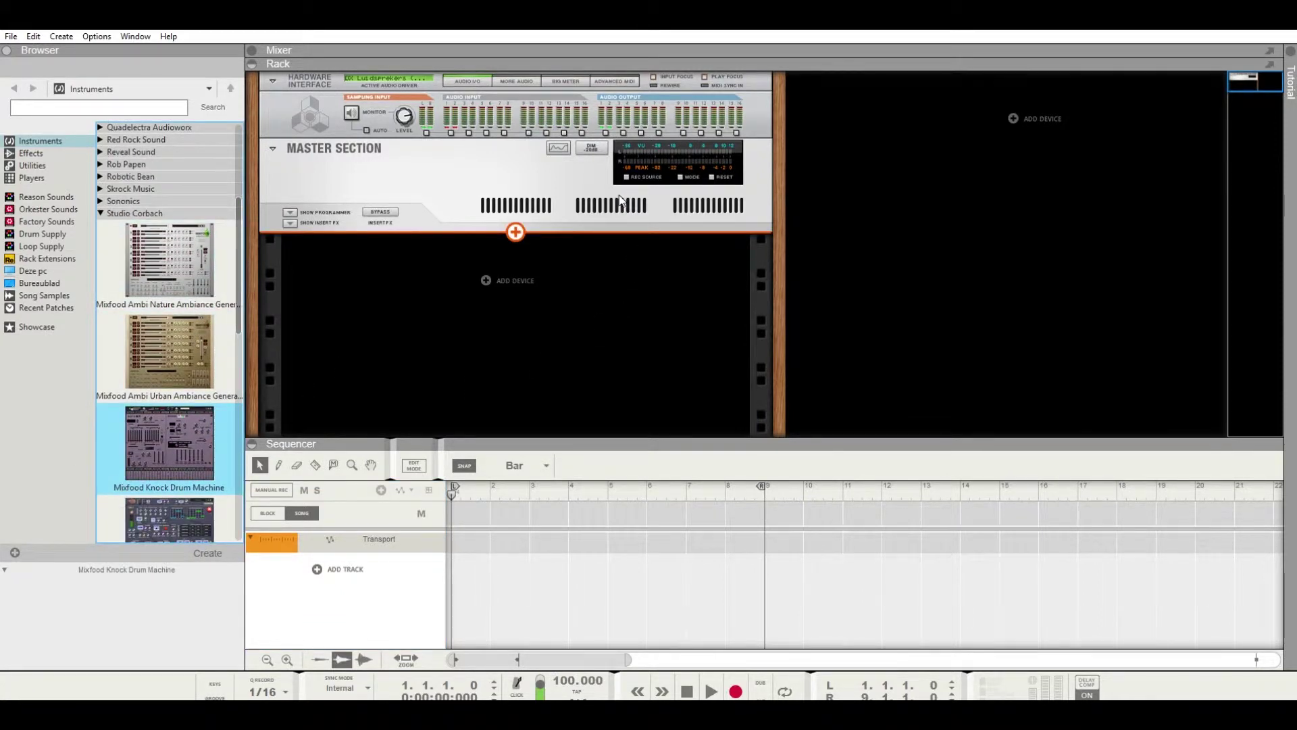
{"action": "left_click_drag", "start_coordinate": [620, 199], "coordinate": [620, 199]}
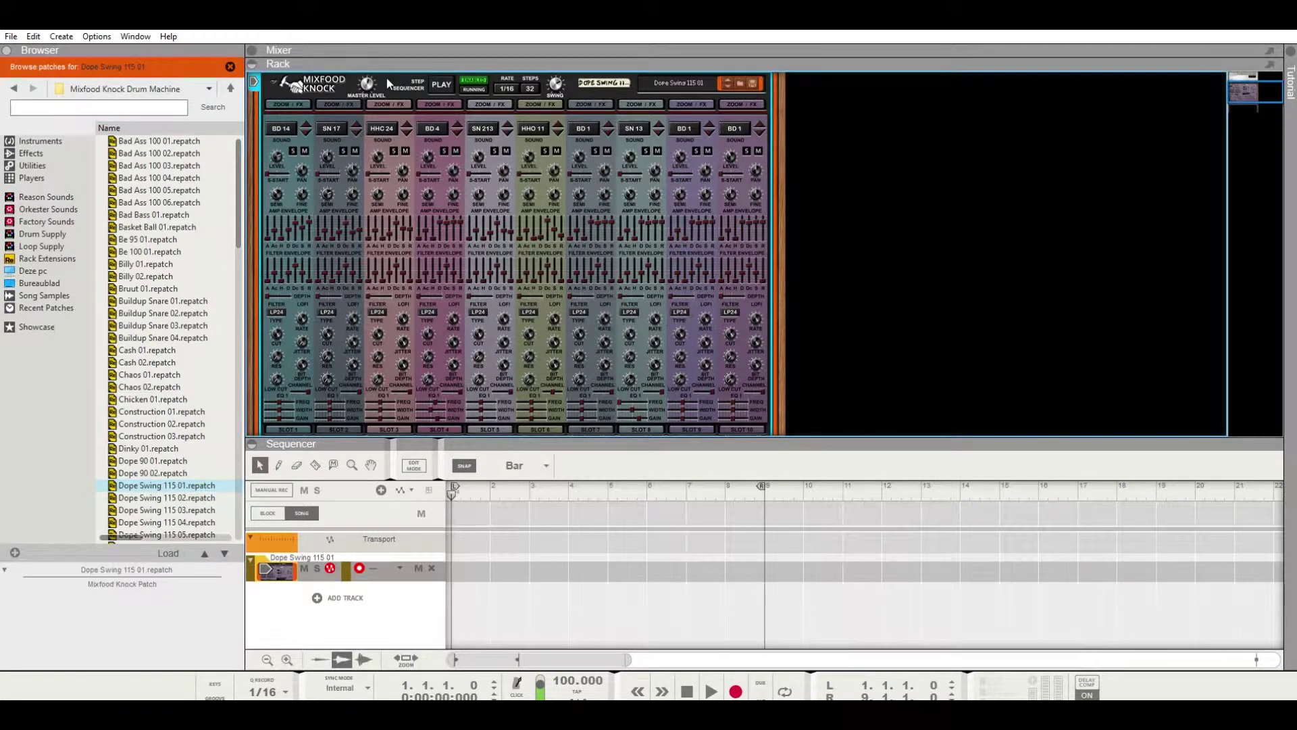
{"action": "key", "text": "ctrl+z"}
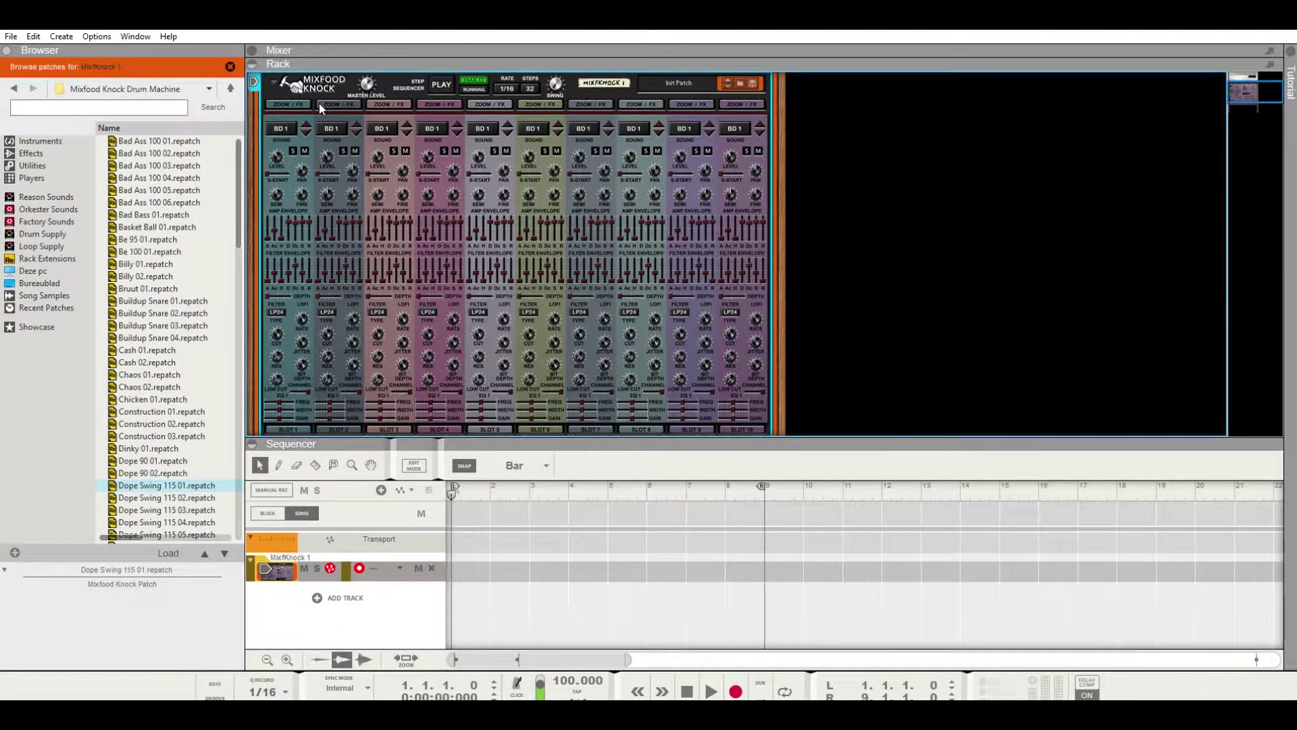
Program slot 1 of the drum machine with hits on steps 1, 5, 9, 13, 17, 21, 25 and 29.
{"action": "left_click", "coordinate": [289, 104]}
{"action": "scroll", "coordinate": [343, 231], "scroll_direction": "down", "scroll_amount": 1}
{"action": "scroll", "coordinate": [343, 232], "scroll_direction": "down", "scroll_amount": 2}
{"action": "scroll", "coordinate": [324, 237], "scroll_direction": "up", "scroll_amount": 1}
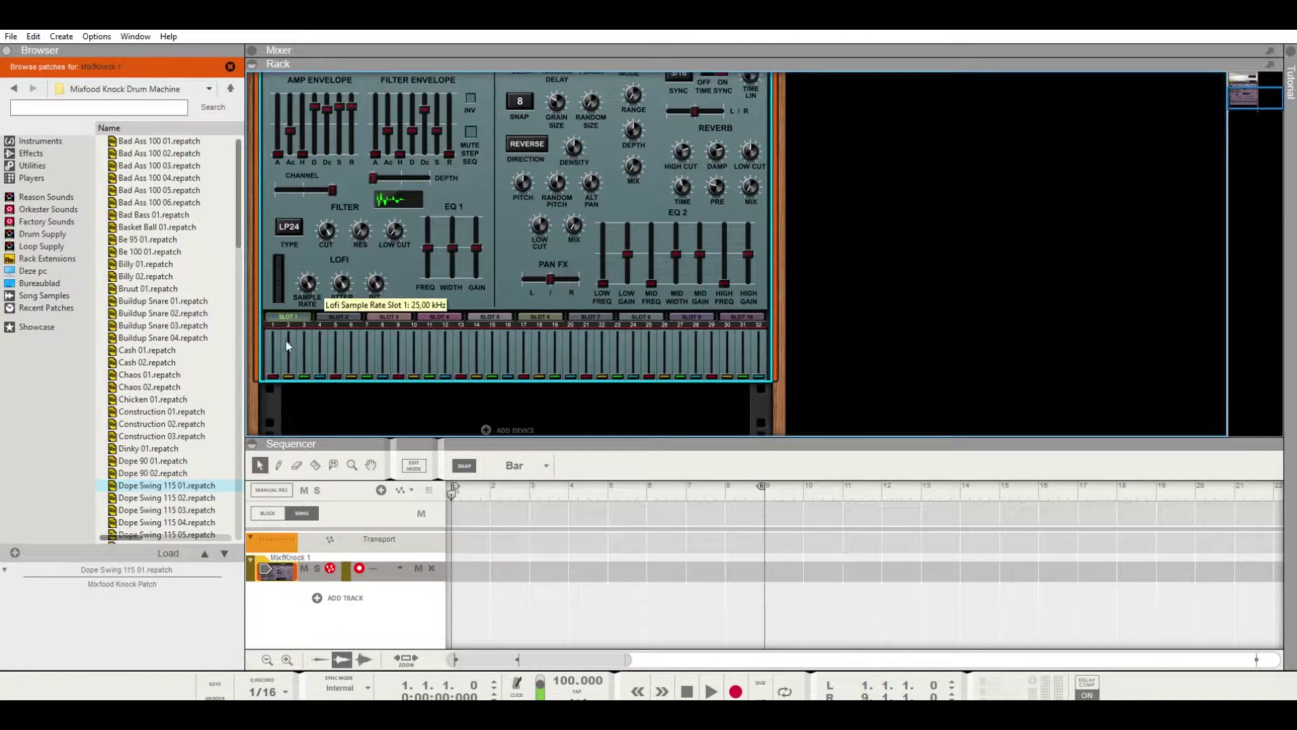
{"action": "left_click", "coordinate": [336, 334]}
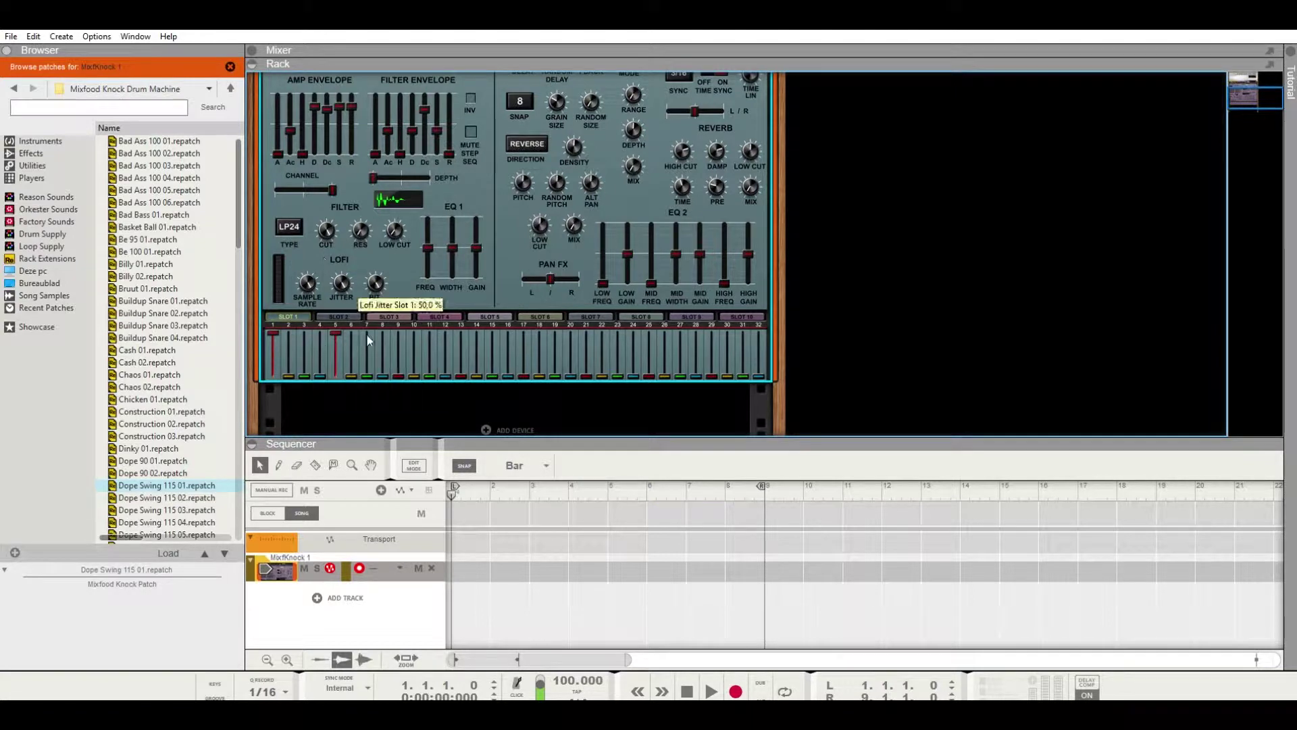
{"action": "left_click", "coordinate": [399, 334]}
{"action": "left_click", "coordinate": [461, 334]}
{"action": "left_click", "coordinate": [524, 334]}
{"action": "left_click", "coordinate": [586, 334]}
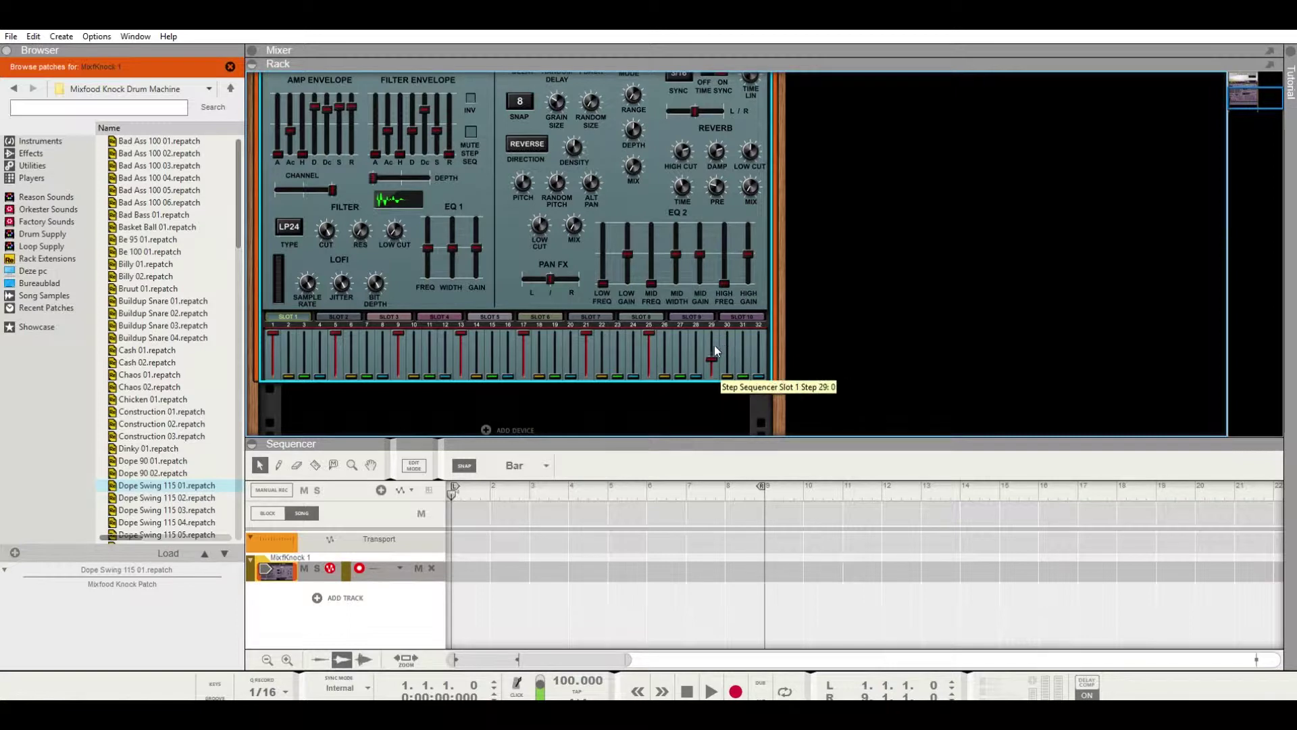
Start the drum machine's step sequencer and change slot 1's sound to BD 2.
{"action": "scroll", "coordinate": [409, 214], "scroll_direction": "up", "scroll_amount": 2}
{"action": "left_click", "coordinate": [441, 136]}
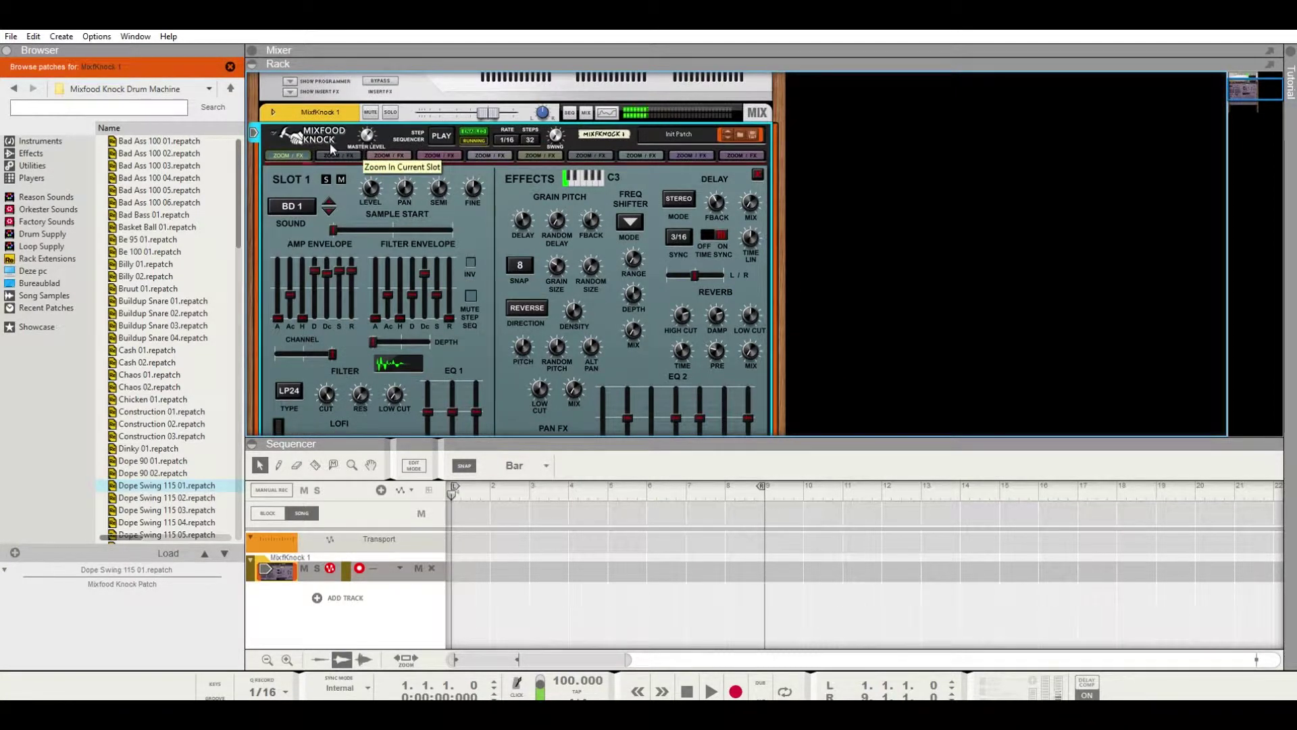
{"action": "left_click", "coordinate": [330, 198]}
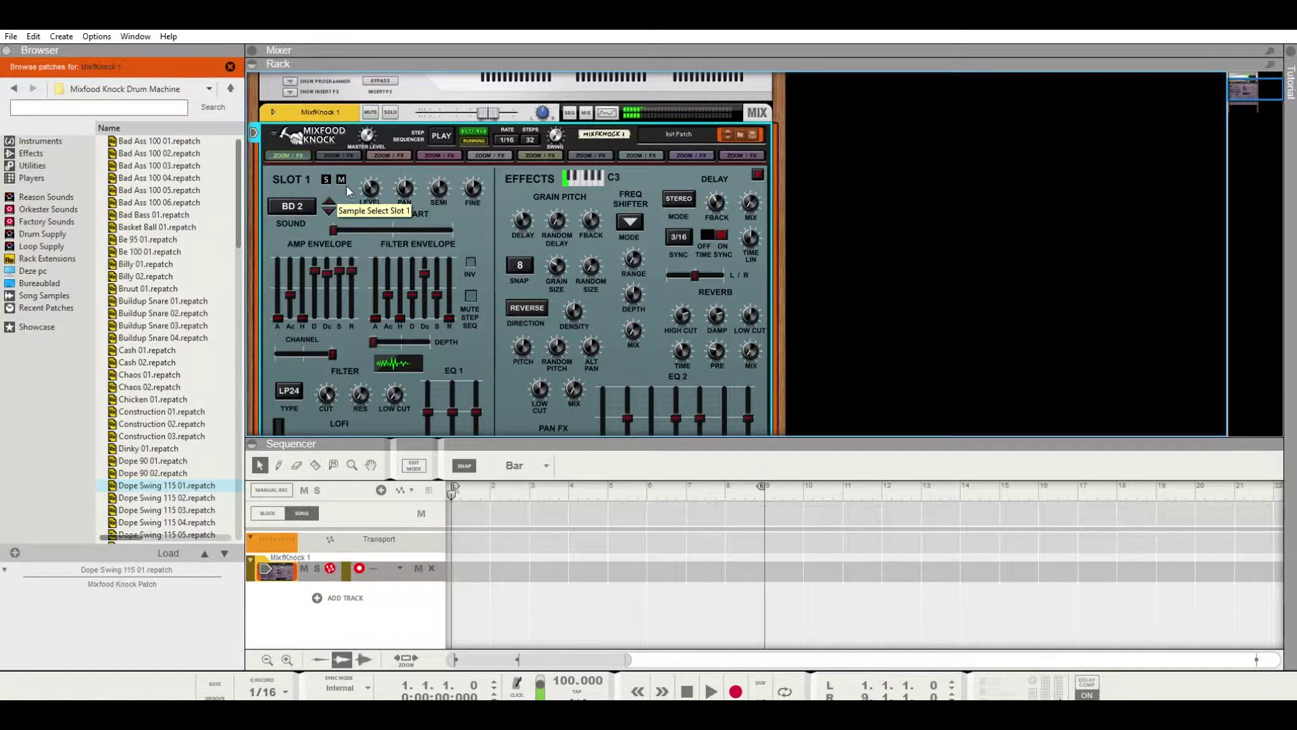
Choose snare SN 73 for slot 2 and program its hits on steps 3, 5, 15, 23, 24 and 27.
{"action": "left_click", "coordinate": [336, 144]}
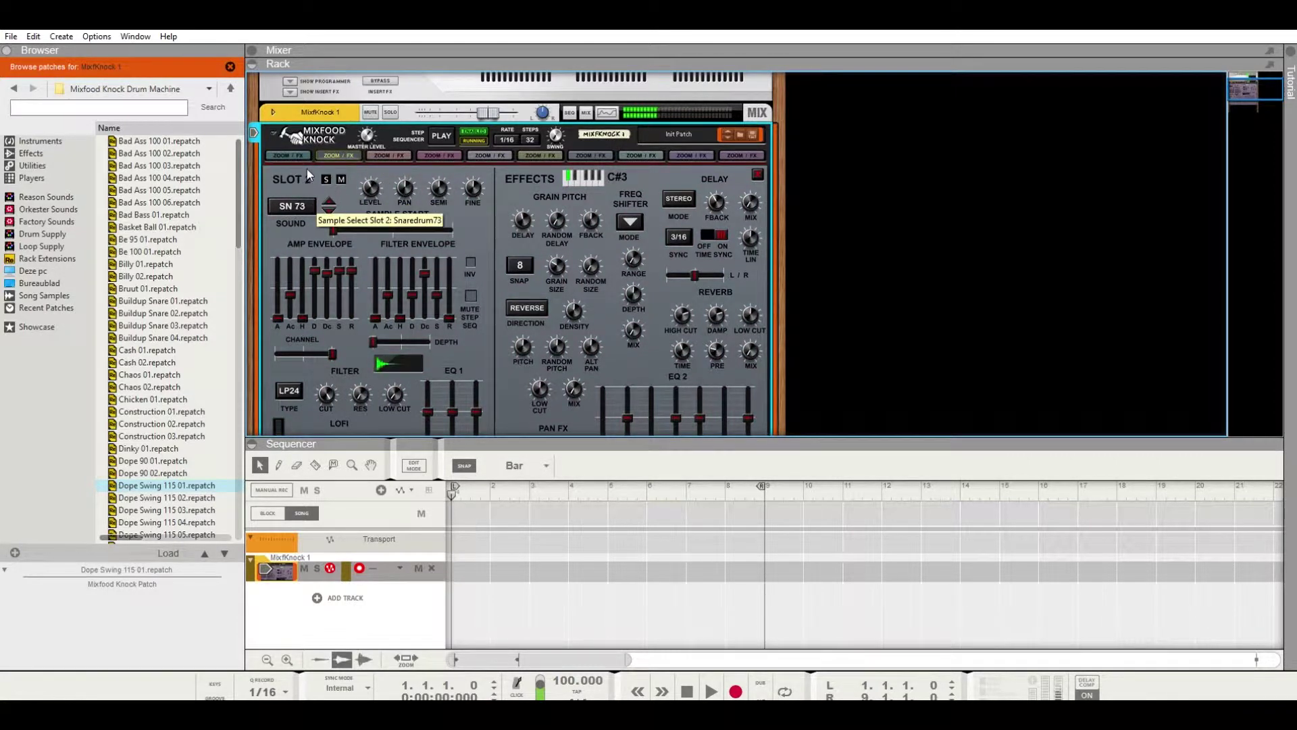
{"action": "scroll", "coordinate": [350, 203], "scroll_direction": "down", "scroll_amount": 3}
{"action": "left_click", "coordinate": [304, 293]}
{"action": "left_click", "coordinate": [335, 306]}
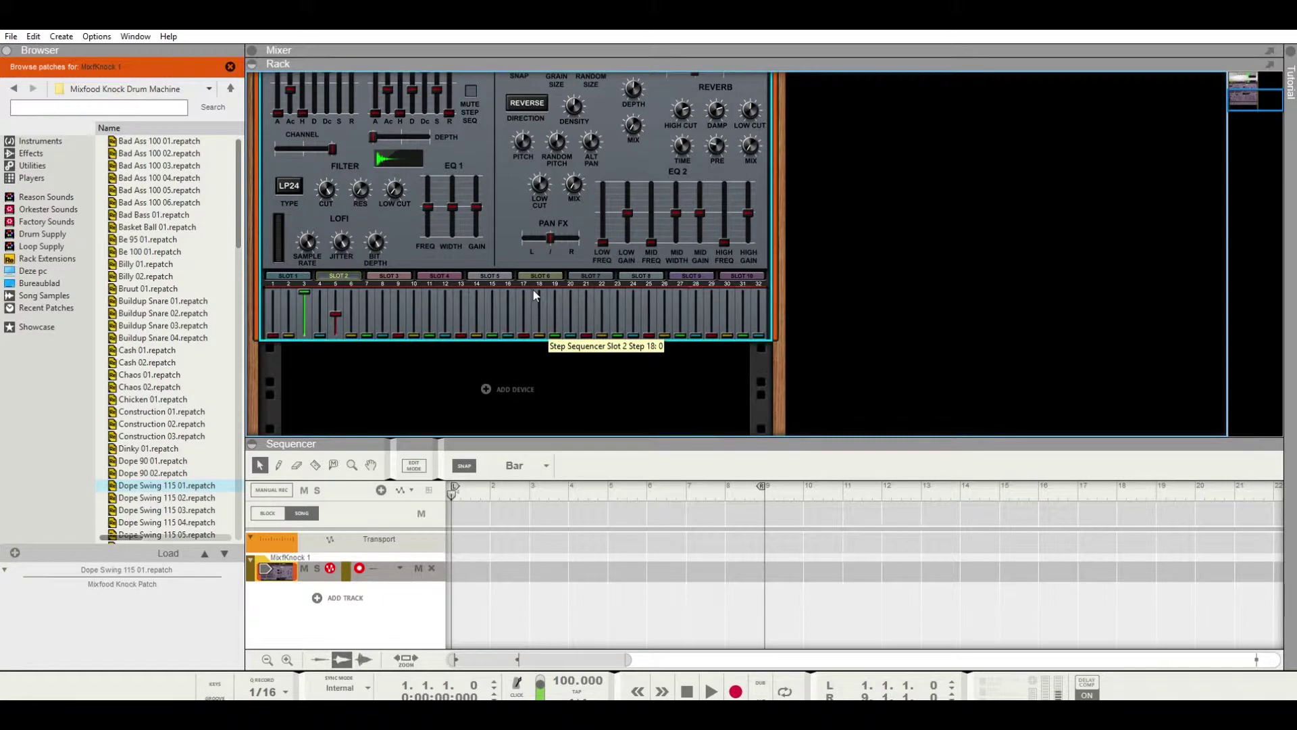
{"action": "left_click", "coordinate": [492, 293]}
{"action": "left_click", "coordinate": [618, 307]}
{"action": "left_click", "coordinate": [634, 302]}
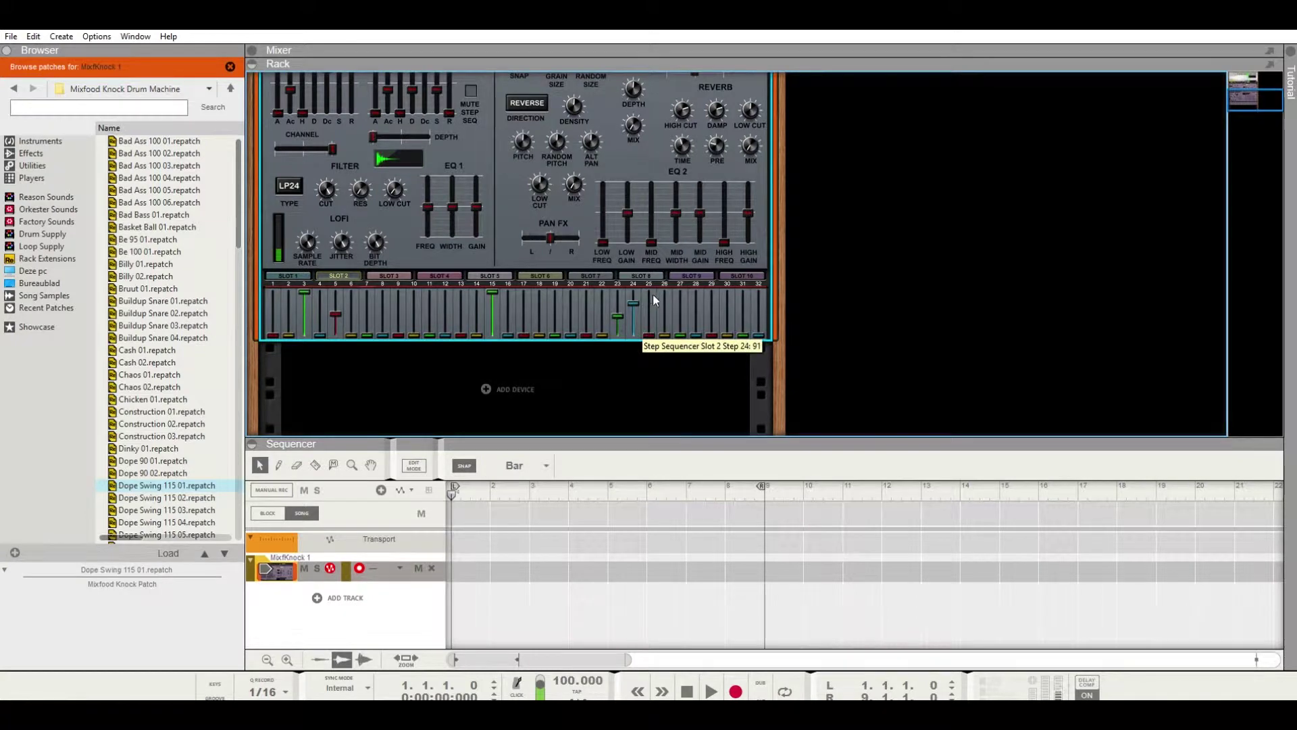
{"action": "left_click", "coordinate": [681, 293]}
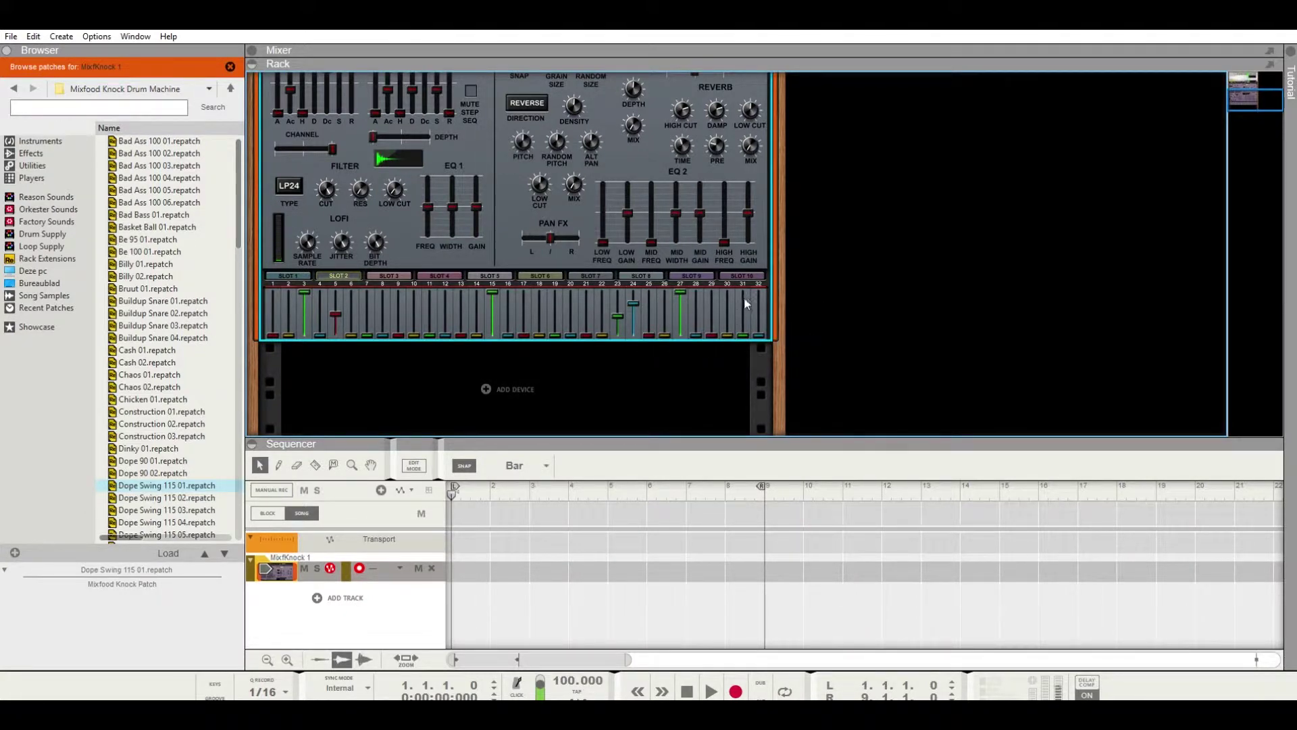
Choose hi-hat HHC 20 for slot 3 and shape it with a lower amp envelope release and a higher EQ 2 high gain.
{"action": "scroll", "coordinate": [430, 250], "scroll_direction": "up", "scroll_amount": 4}
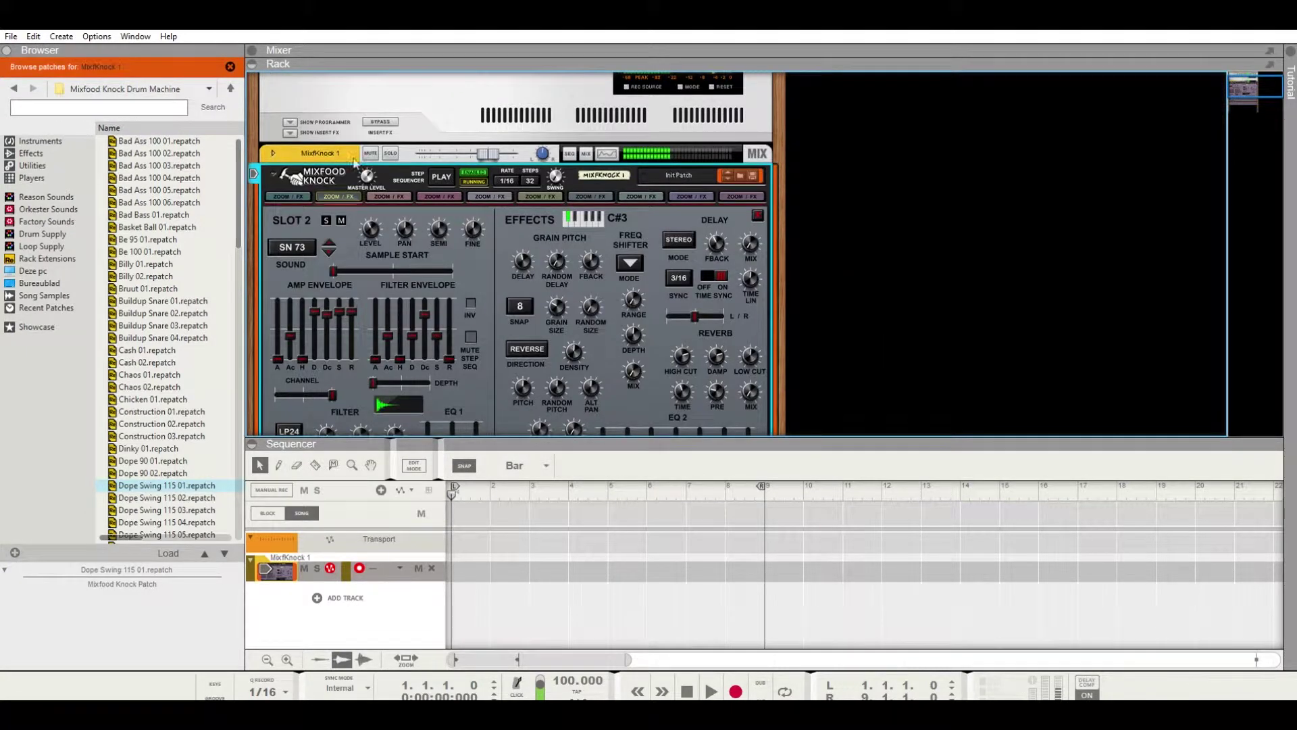
{"action": "left_click", "coordinate": [389, 196]}
{"action": "left_click_drag", "start_coordinate": [321, 208], "coordinate": [351, 139]}
{"action": "left_click_drag", "start_coordinate": [317, 318], "coordinate": [362, 316]}
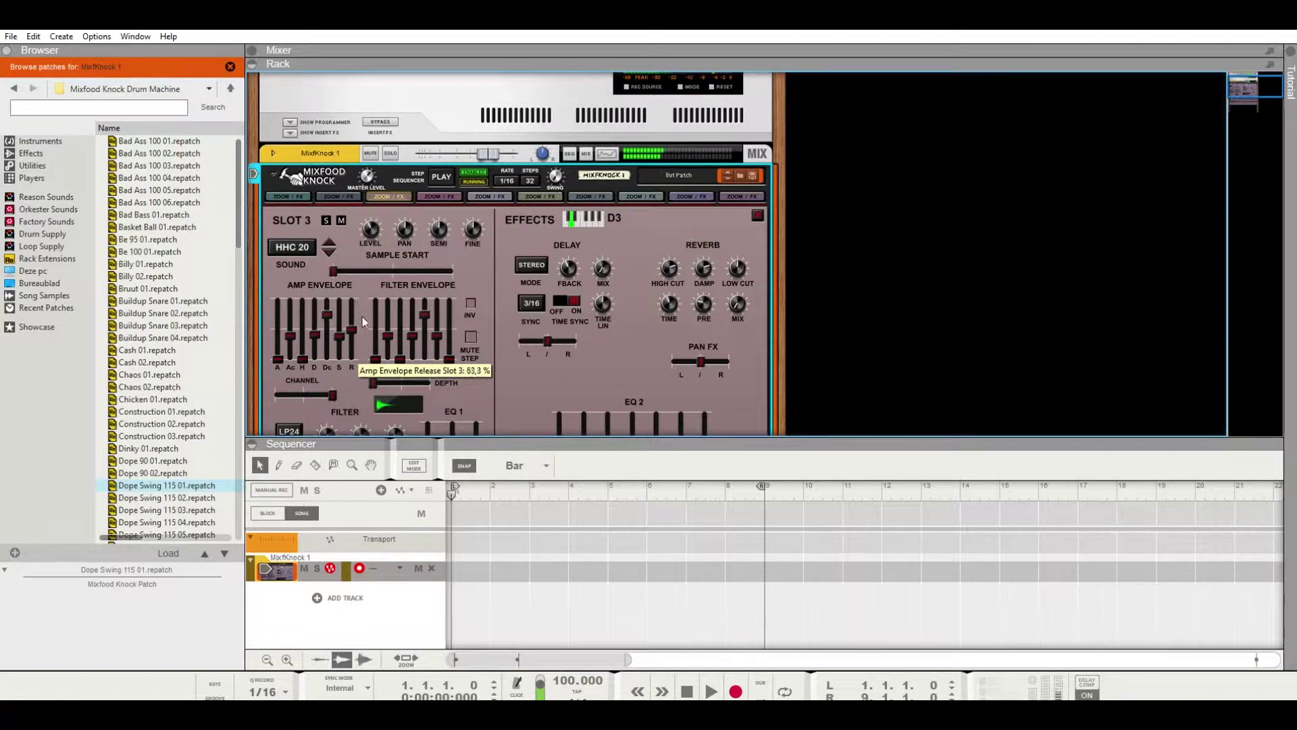
{"action": "scroll", "coordinate": [659, 261], "scroll_direction": "down", "scroll_amount": 3}
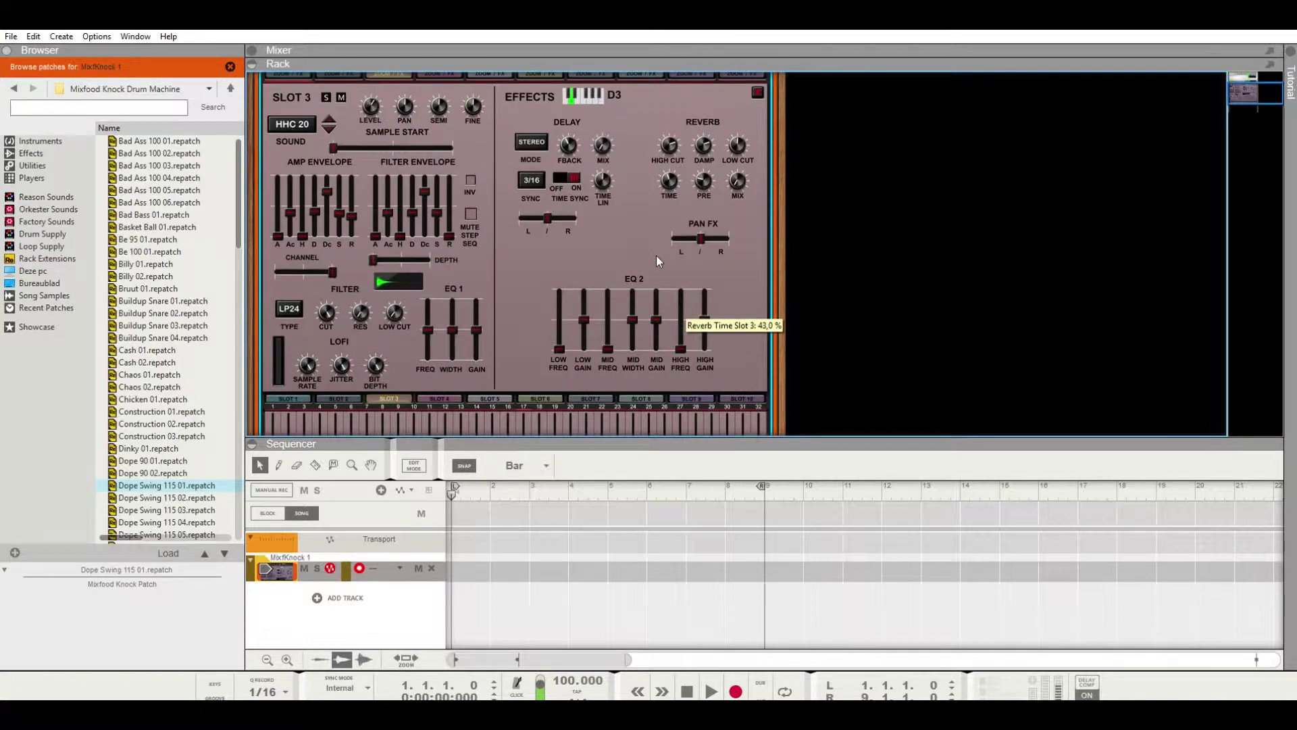
{"action": "left_click_drag", "start_coordinate": [704, 319], "coordinate": [705, 302]}
Program slot 3's hi-hat hits on steps 1, 2, 4, 9, 12, 14, 17, 18, 20, 25, 27, 28, 29, 31 and 32.
{"action": "scroll", "coordinate": [473, 263], "scroll_direction": "down", "scroll_amount": 4}
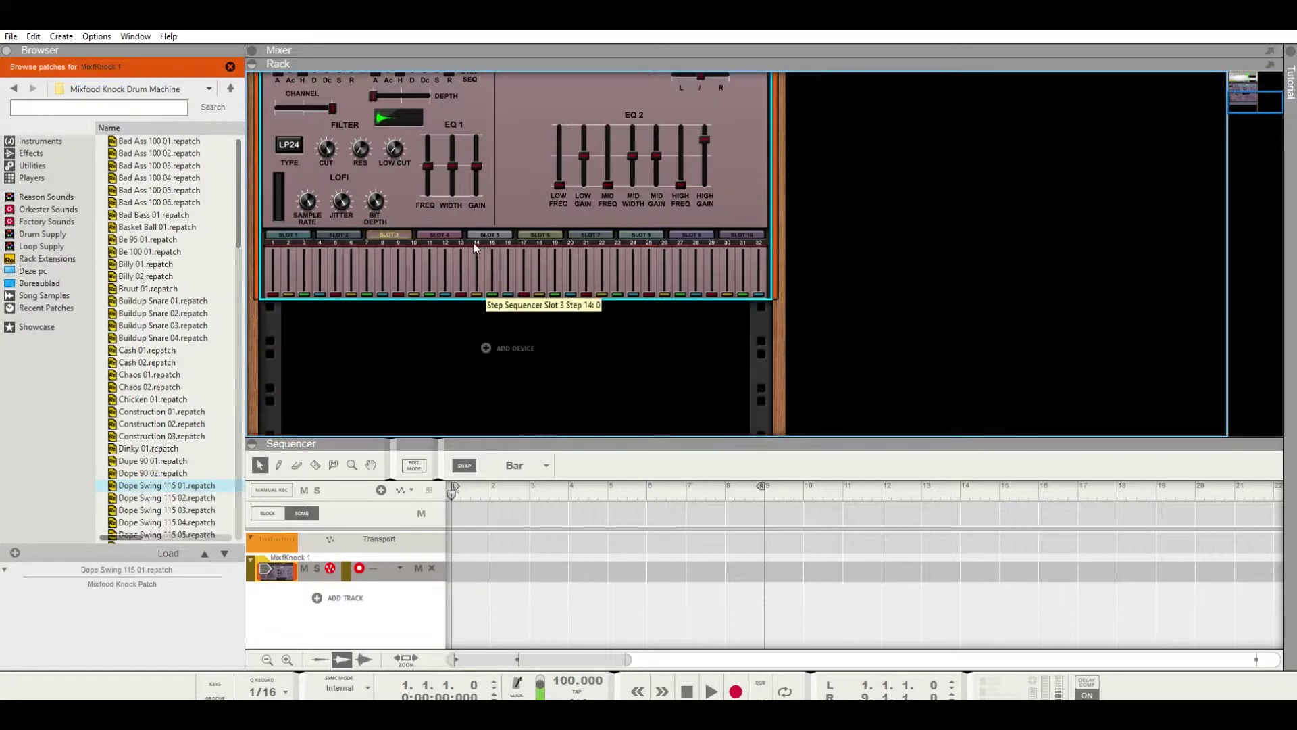
{"action": "left_click", "coordinate": [273, 257]}
{"action": "left_click", "coordinate": [290, 256]}
{"action": "left_click", "coordinate": [322, 258]}
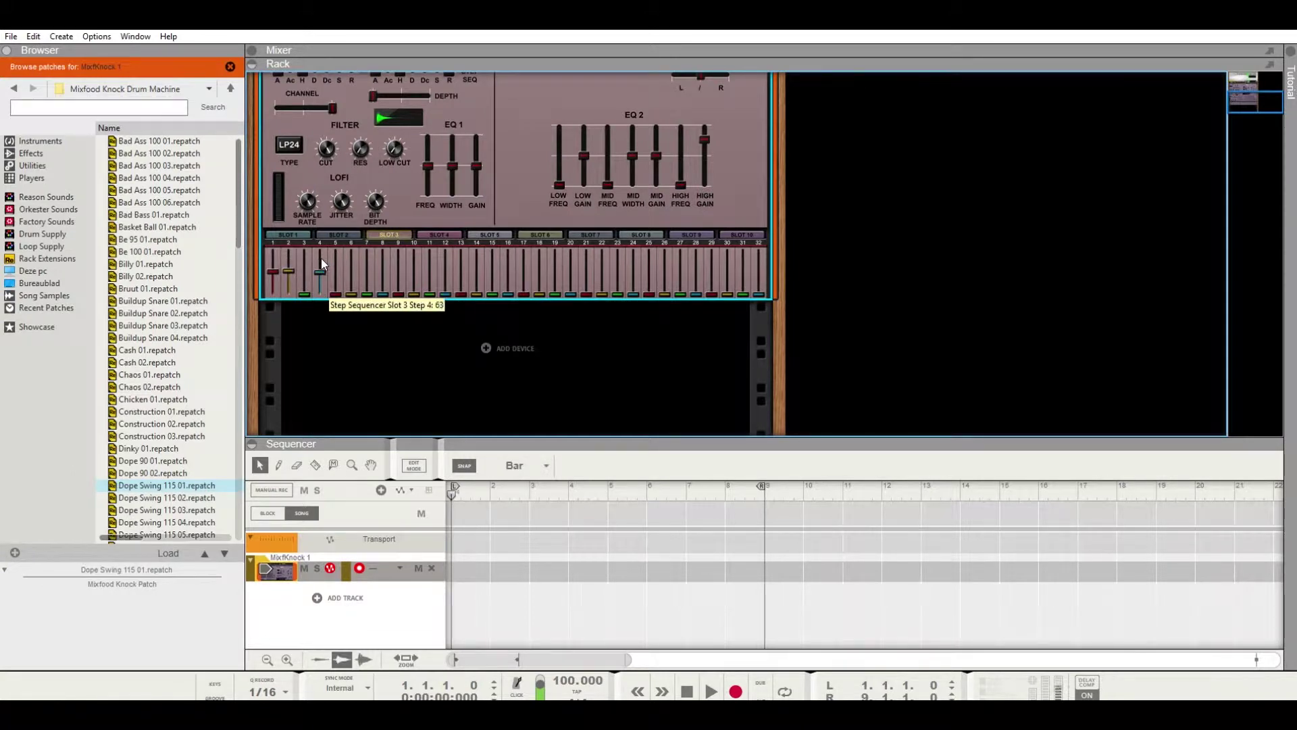
{"action": "left_click", "coordinate": [399, 259]}
{"action": "left_click", "coordinate": [444, 262]}
{"action": "left_click", "coordinate": [474, 256]}
{"action": "left_click", "coordinate": [524, 261]}
{"action": "left_click", "coordinate": [540, 262]}
{"action": "left_click", "coordinate": [575, 261]}
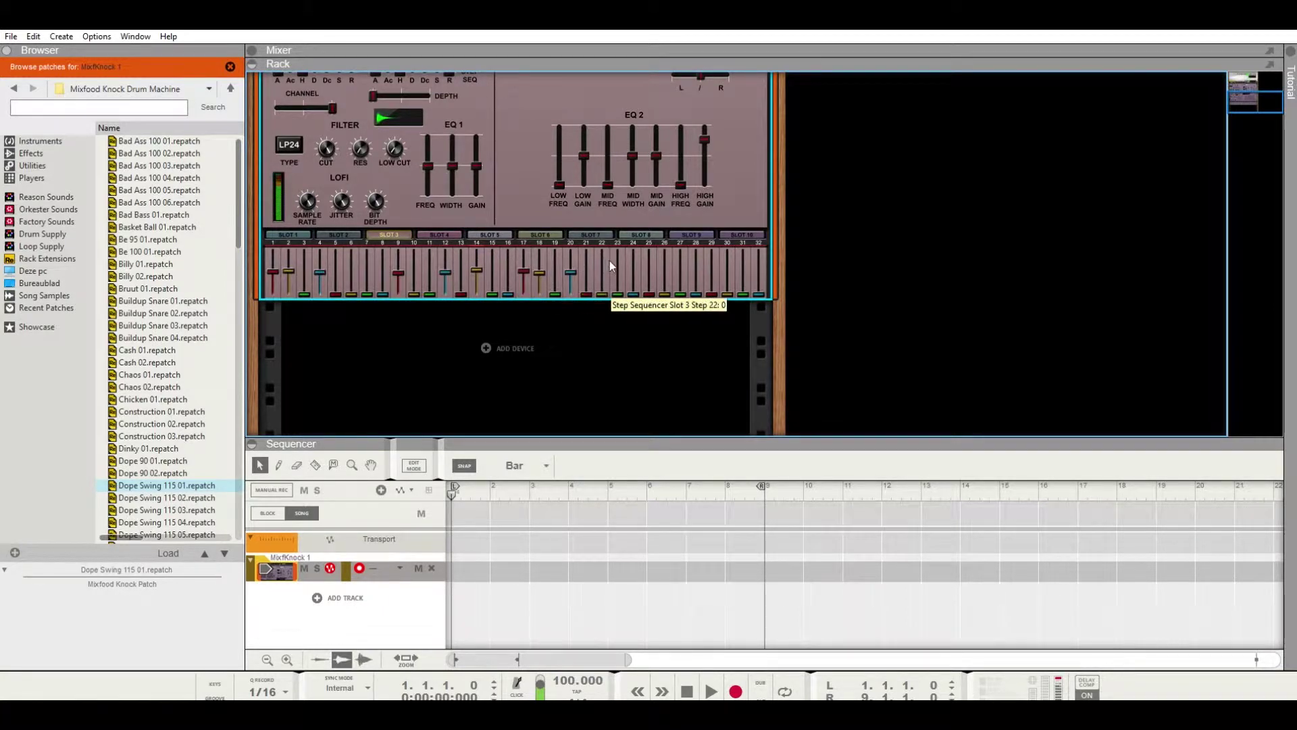
{"action": "left_click", "coordinate": [643, 258]}
{"action": "left_click", "coordinate": [682, 257]}
{"action": "left_click", "coordinate": [698, 259]}
{"action": "left_click", "coordinate": [712, 280]}
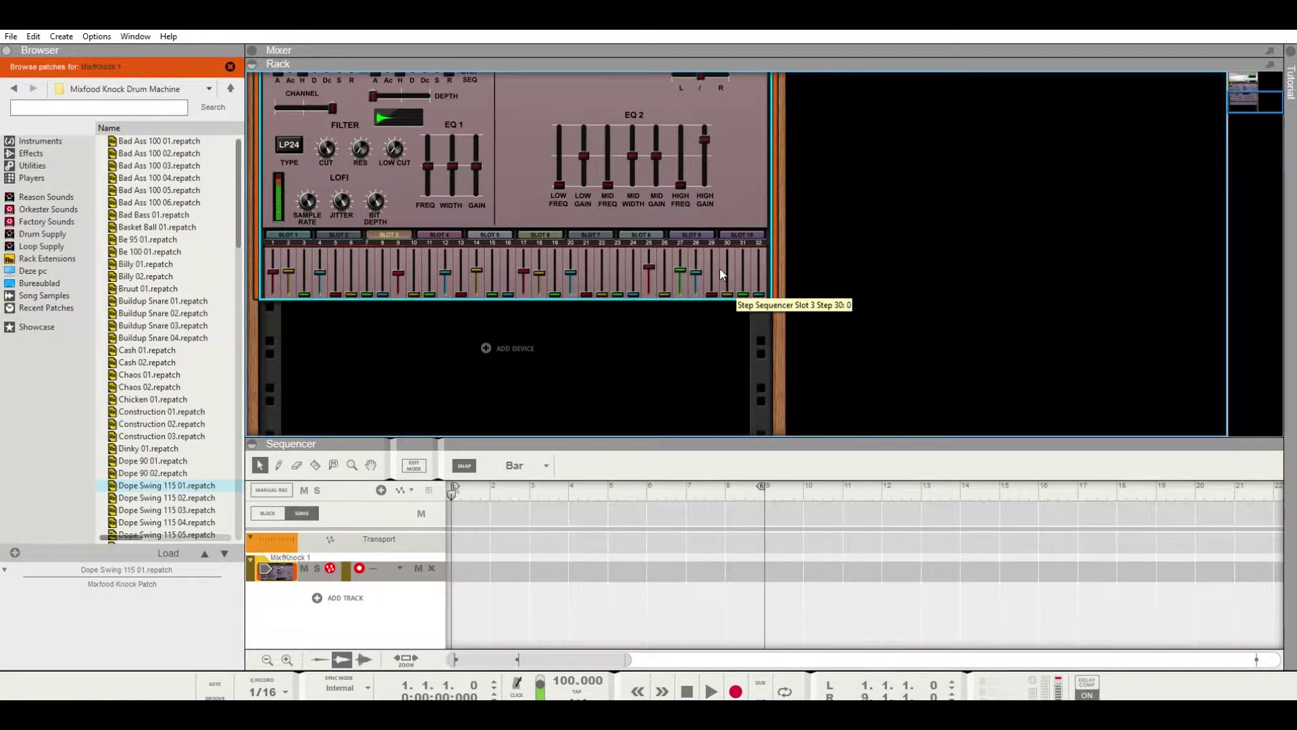
{"action": "left_click", "coordinate": [743, 270]}
{"action": "left_click", "coordinate": [758, 258]}
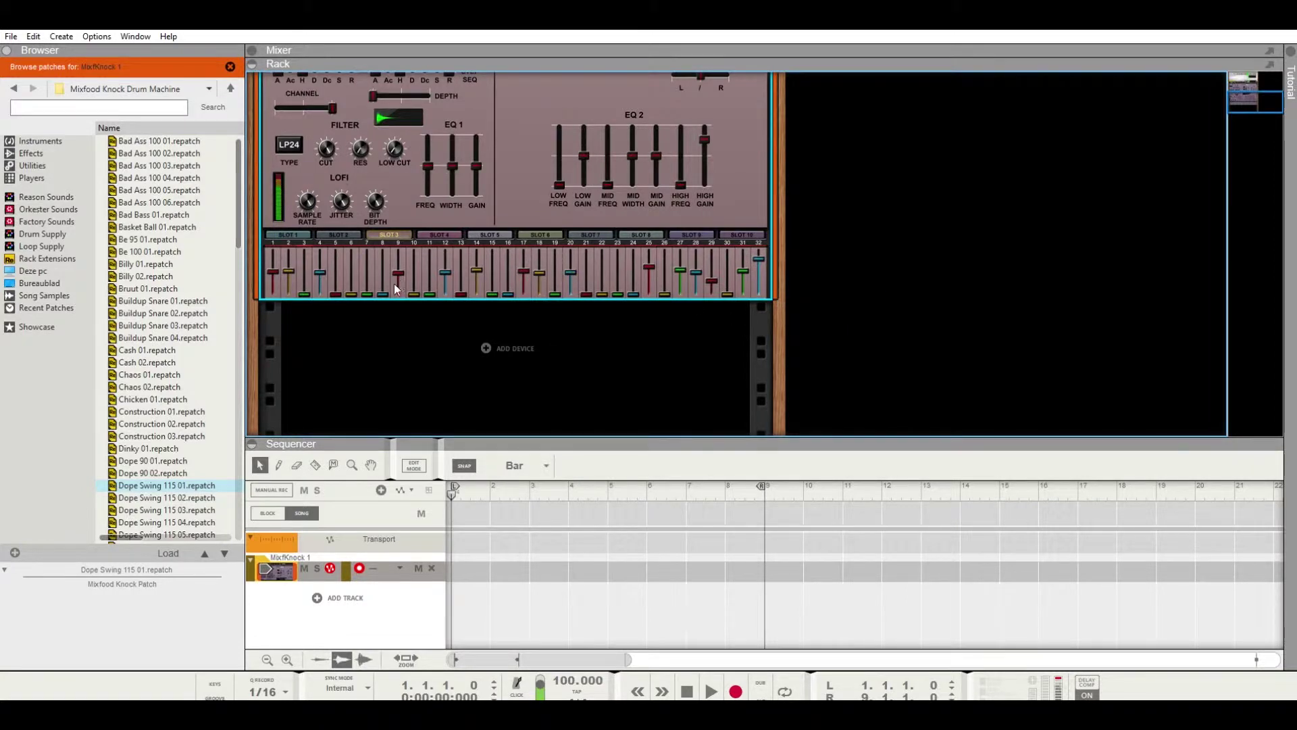
Return the drum machine to its ten-slot overview, enlarge the rack area and look over the slots.
{"action": "scroll", "coordinate": [396, 271], "scroll_direction": "up", "scroll_amount": 5}
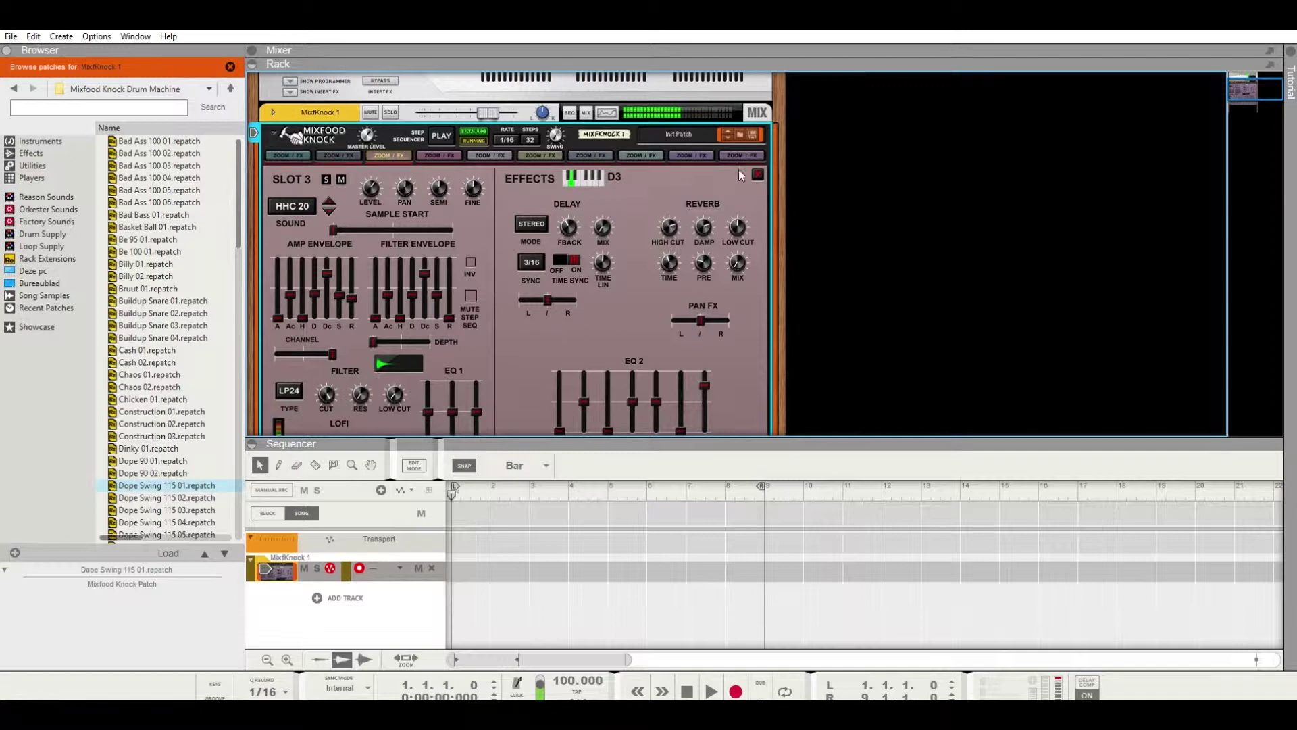
{"action": "left_click", "coordinate": [757, 174]}
{"action": "scroll", "coordinate": [460, 262], "scroll_direction": "down", "scroll_amount": 3}
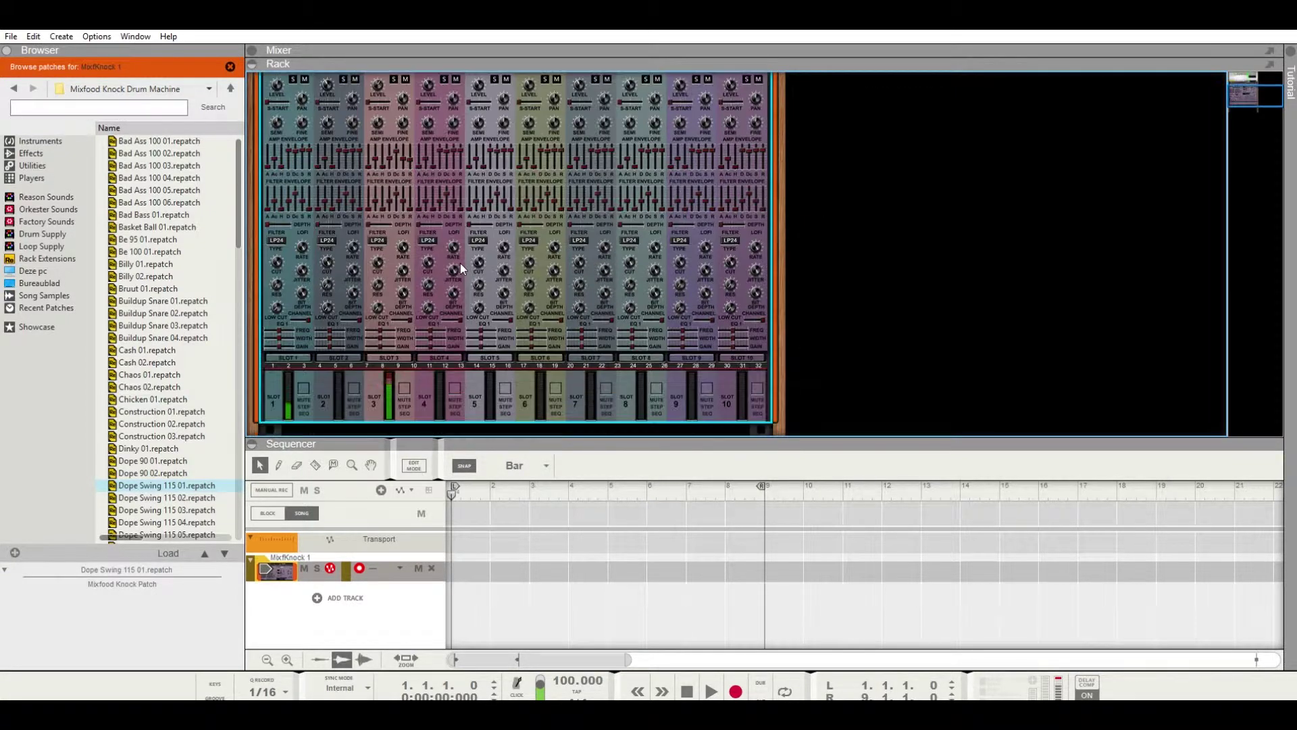
{"action": "left_click_drag", "start_coordinate": [540, 436], "coordinate": [540, 514]}
{"action": "scroll", "coordinate": [444, 326], "scroll_direction": "up", "scroll_amount": 4}
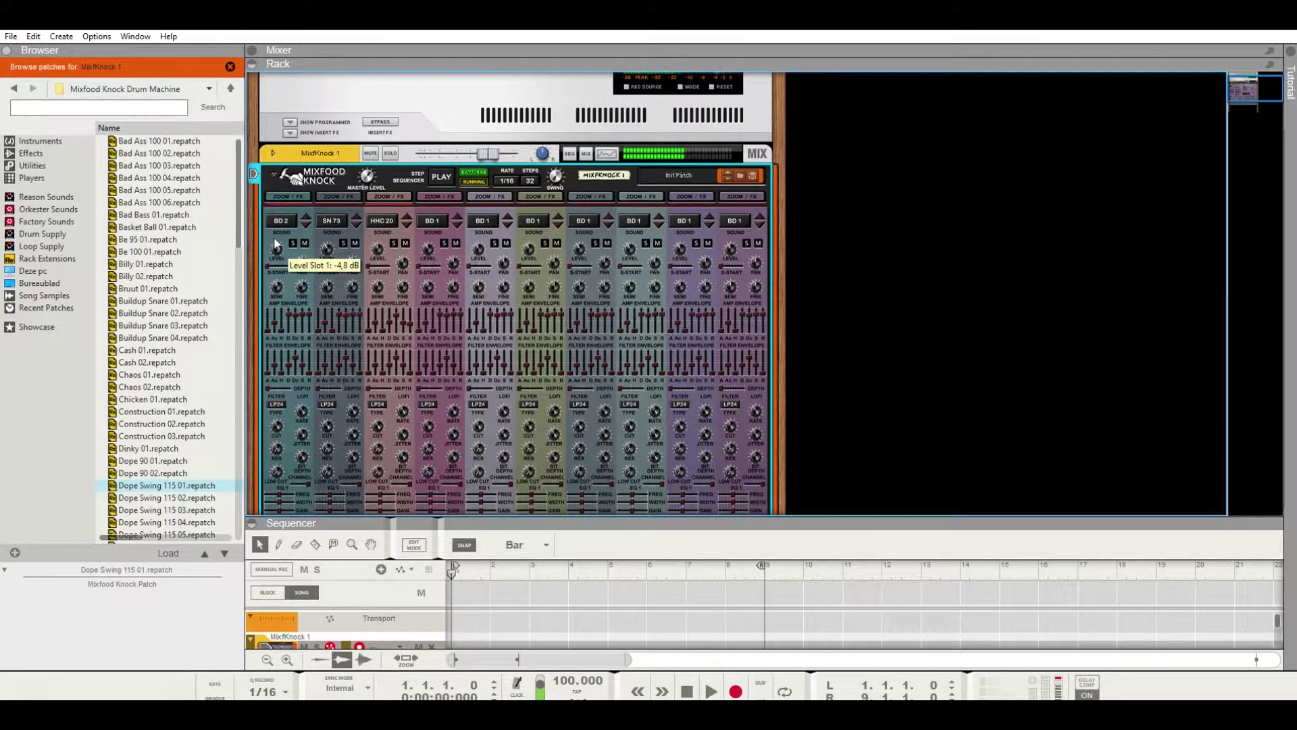
{"action": "scroll", "coordinate": [565, 312], "scroll_direction": "down", "scroll_amount": 5}
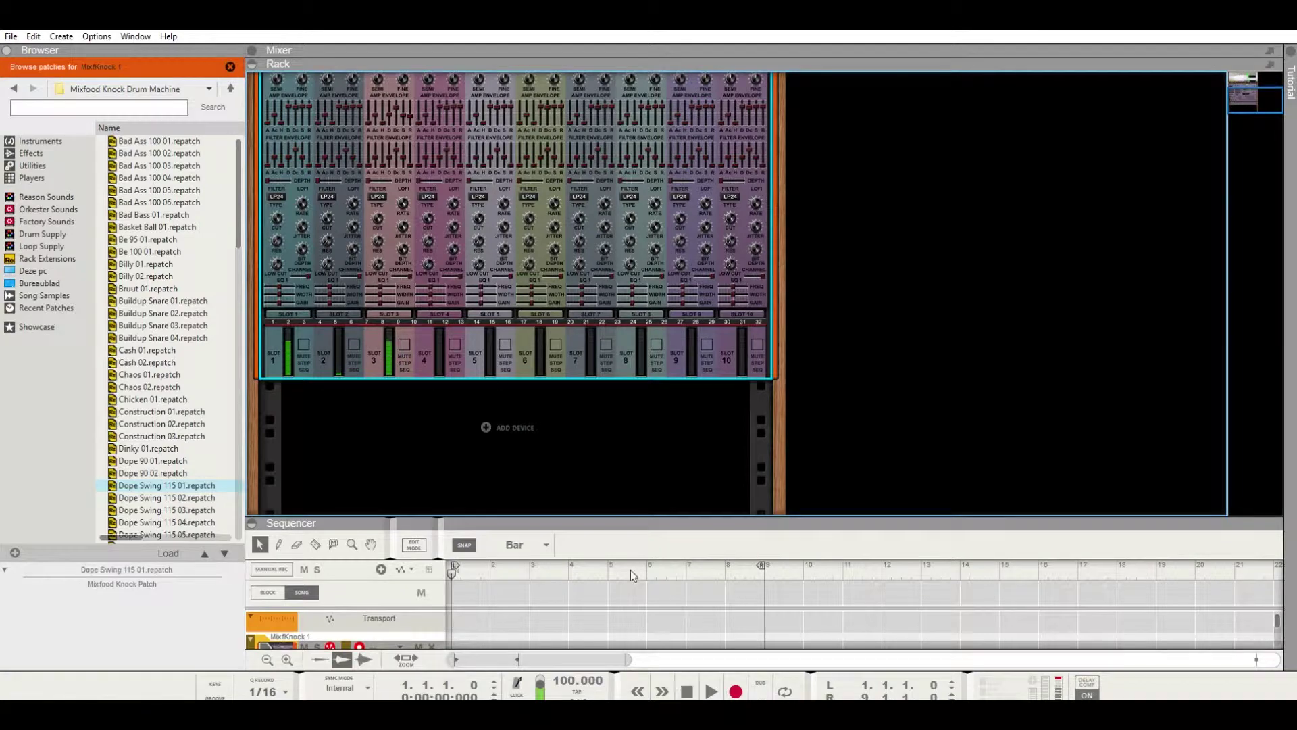
{"action": "scroll", "coordinate": [408, 236], "scroll_direction": "up", "scroll_amount": 5}
{"action": "scroll", "coordinate": [679, 489], "scroll_direction": "down", "scroll_amount": 4}
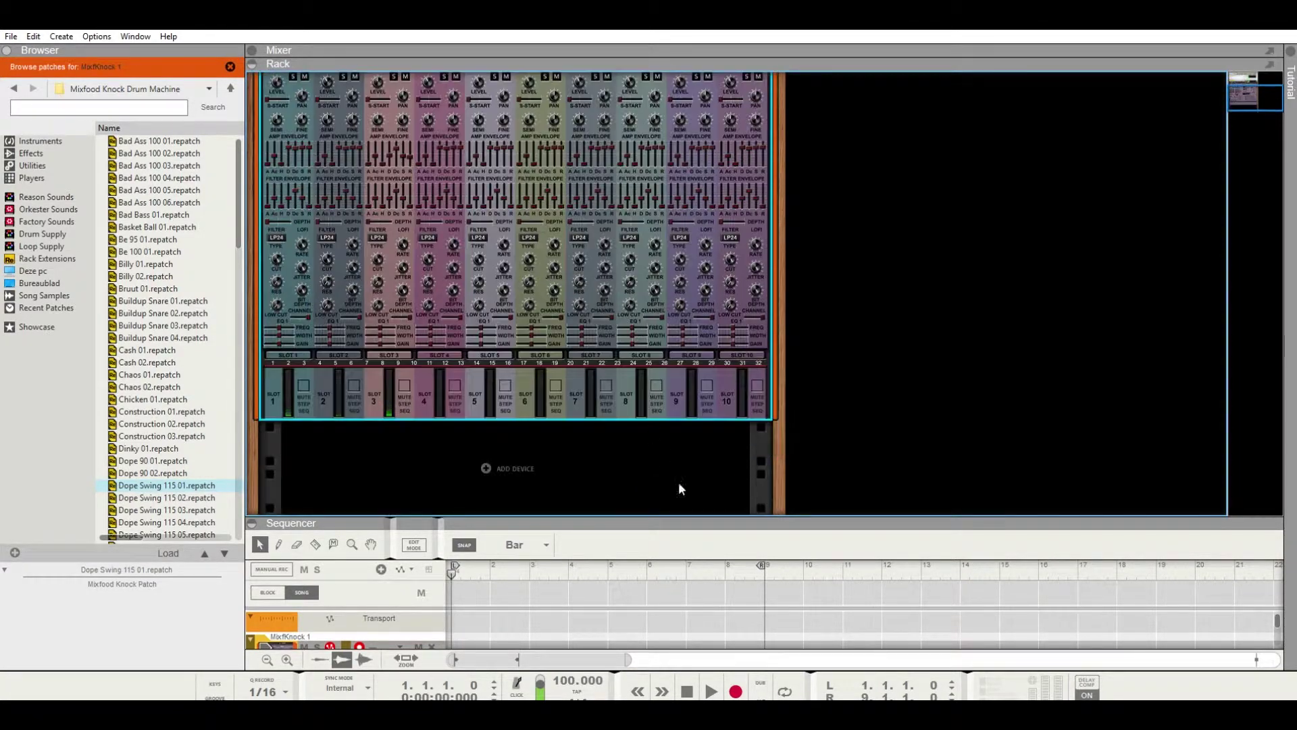
Set the loop's end to bar 3 in the sequencer and turn looping on.
{"action": "left_click", "coordinate": [528, 561], "text": "alt"}
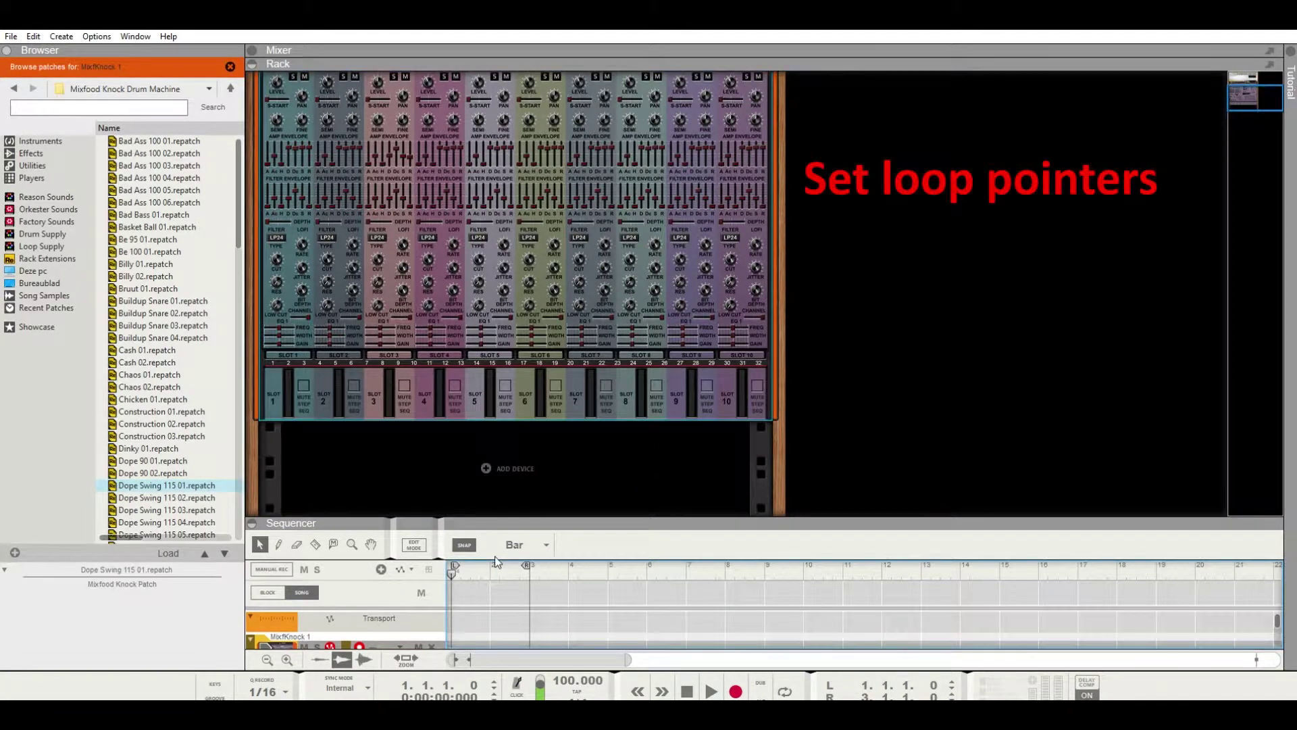
{"action": "left_click", "coordinate": [782, 687]}
Create a Subtractor below the drum machine and put it in a Combinator.
{"action": "left_click", "coordinate": [511, 459]}
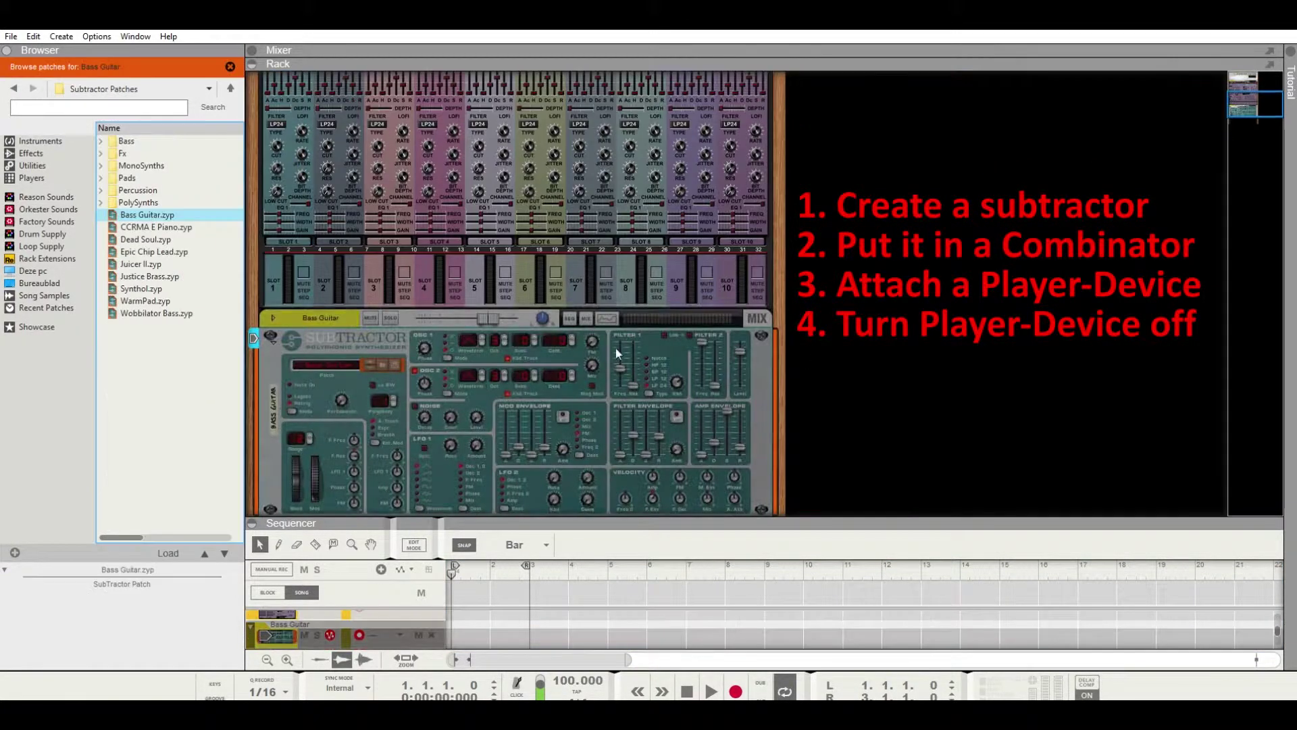
{"action": "left_click", "coordinate": [394, 345]}
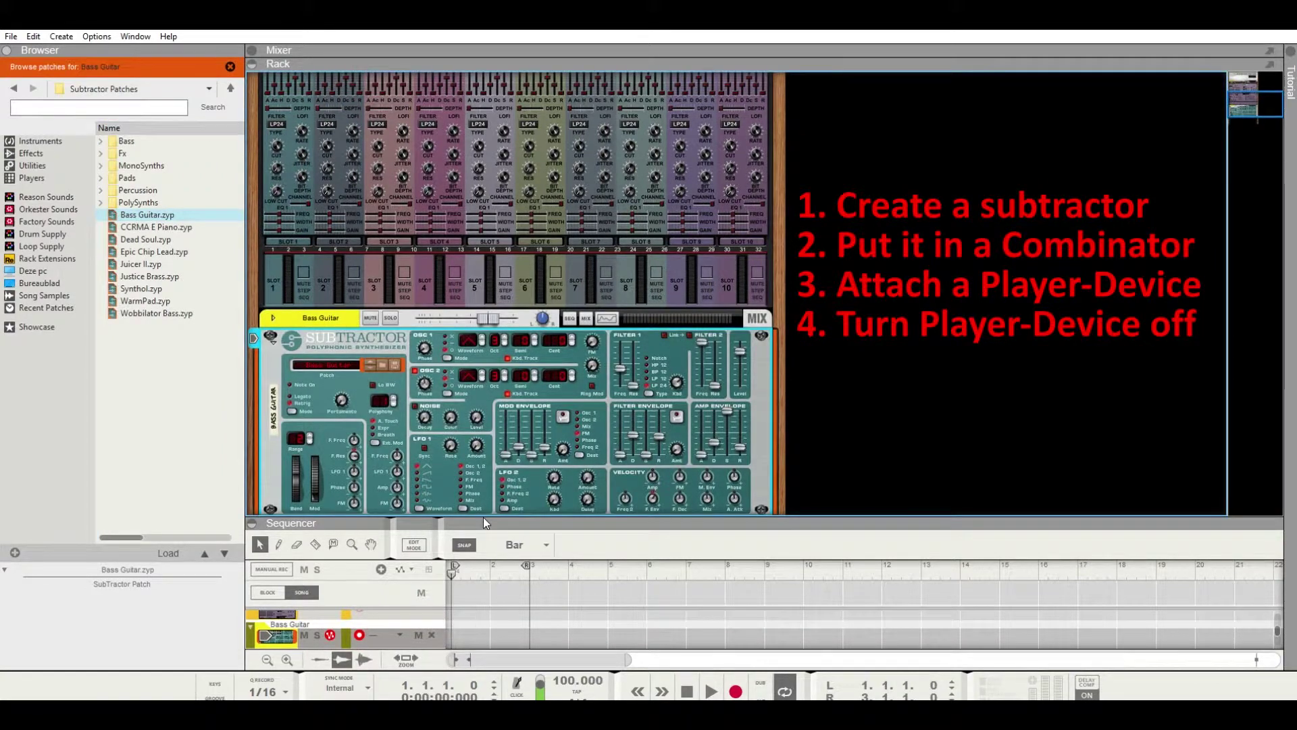
{"action": "key", "text": "ctrl+j"}
Attach a Note Echo player to the Subtractor inside the Combinator and turn the player off.
{"action": "key", "text": "Tab"}
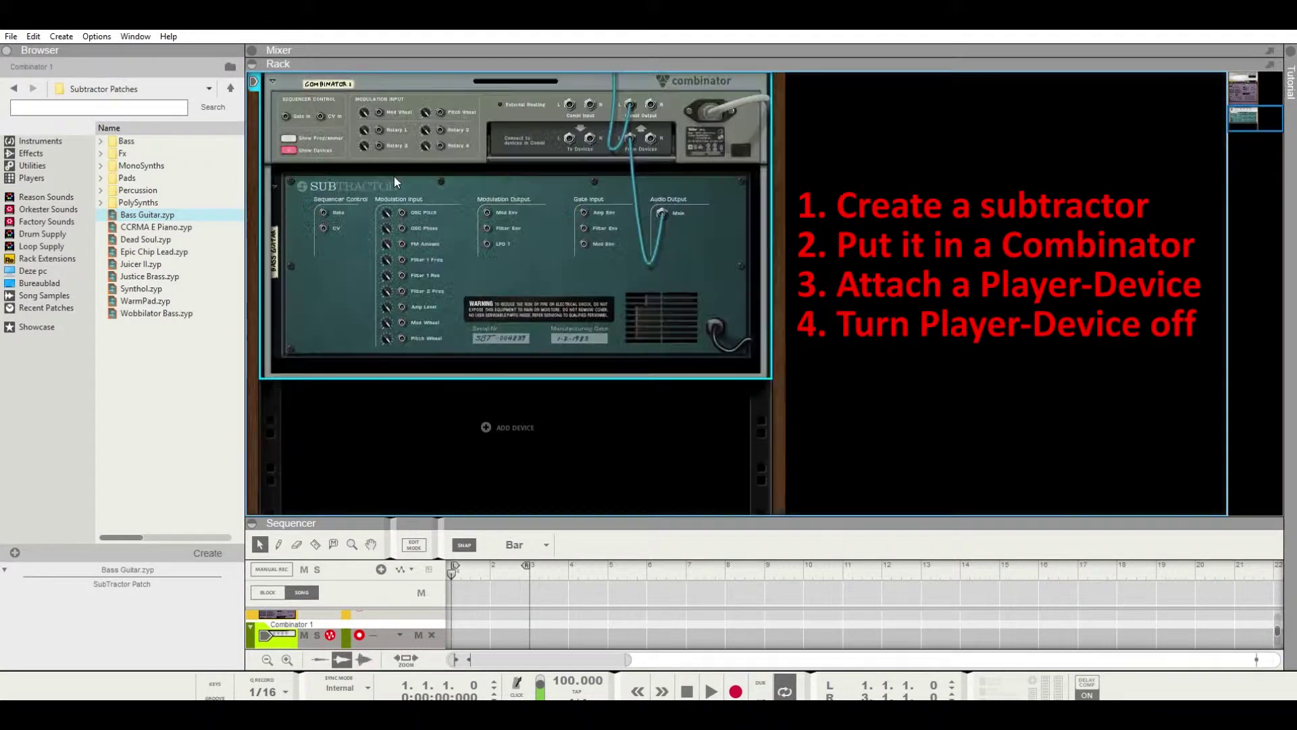
{"action": "left_click", "coordinate": [373, 179]}
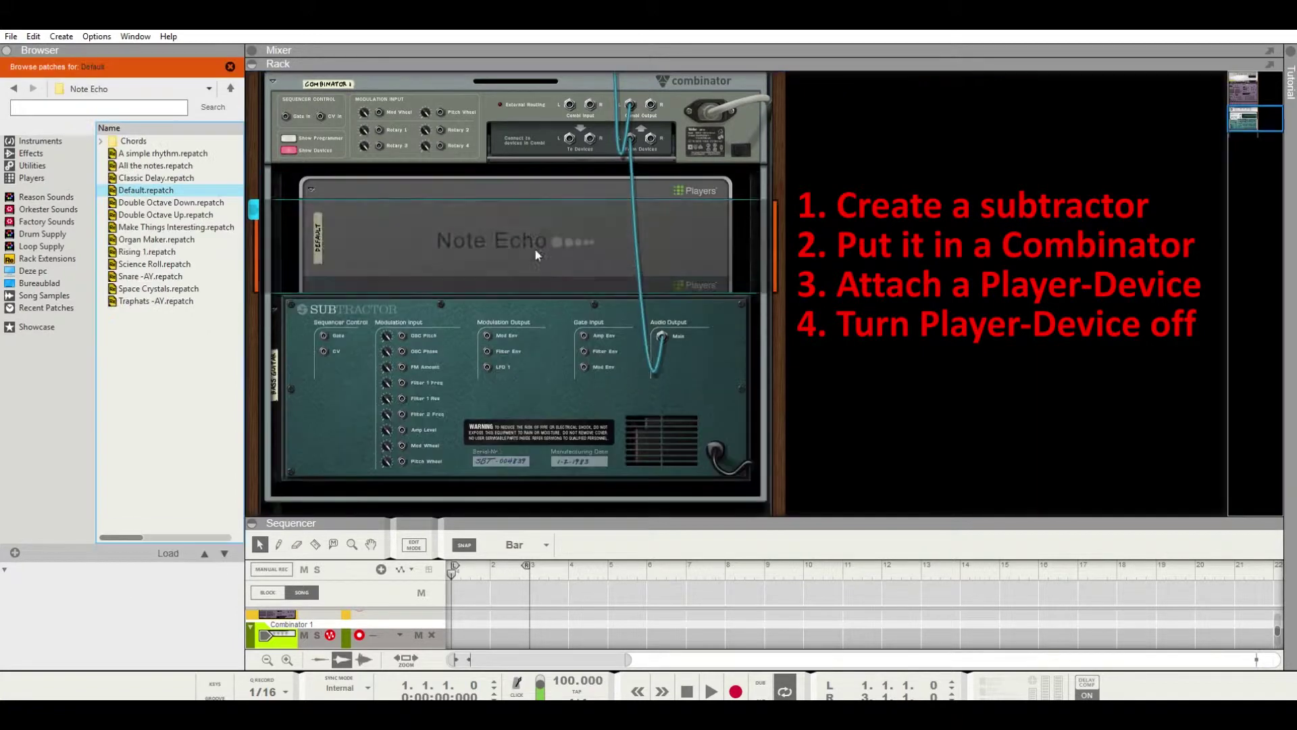
{"action": "key", "text": "Tab"}
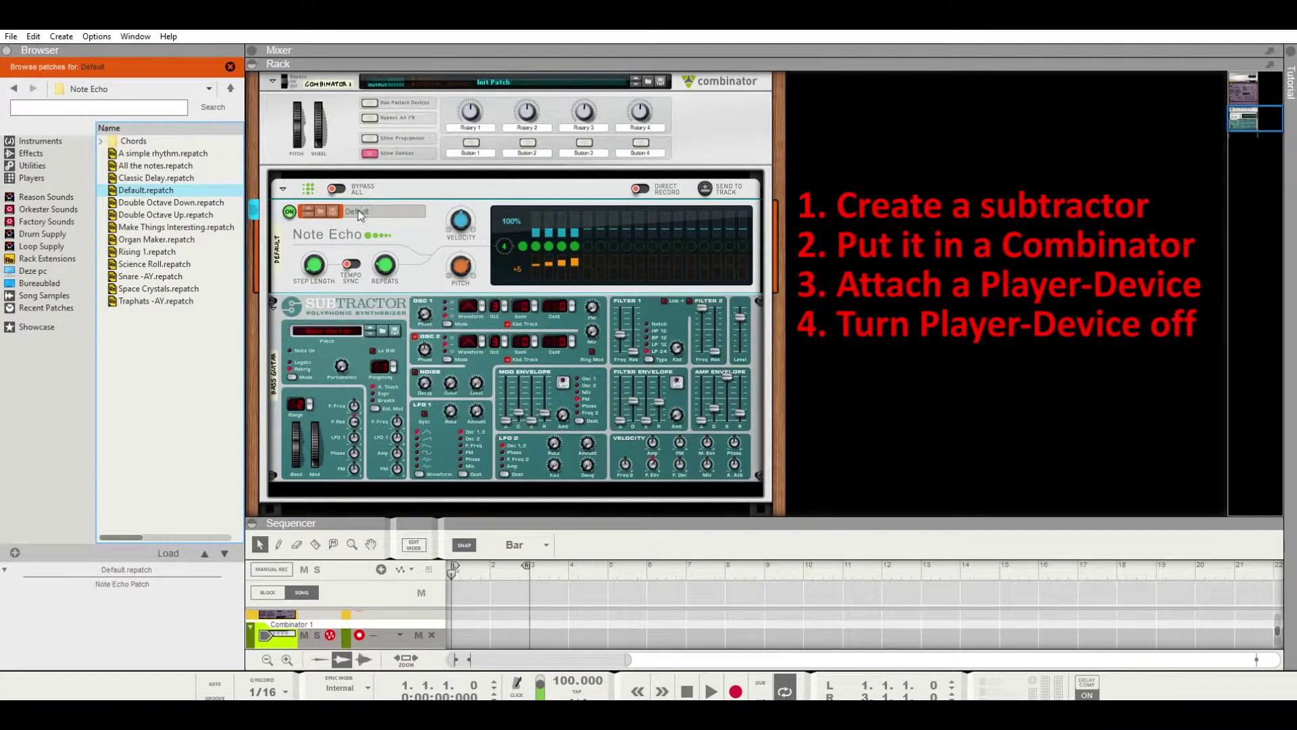
{"action": "left_click", "coordinate": [289, 210]}
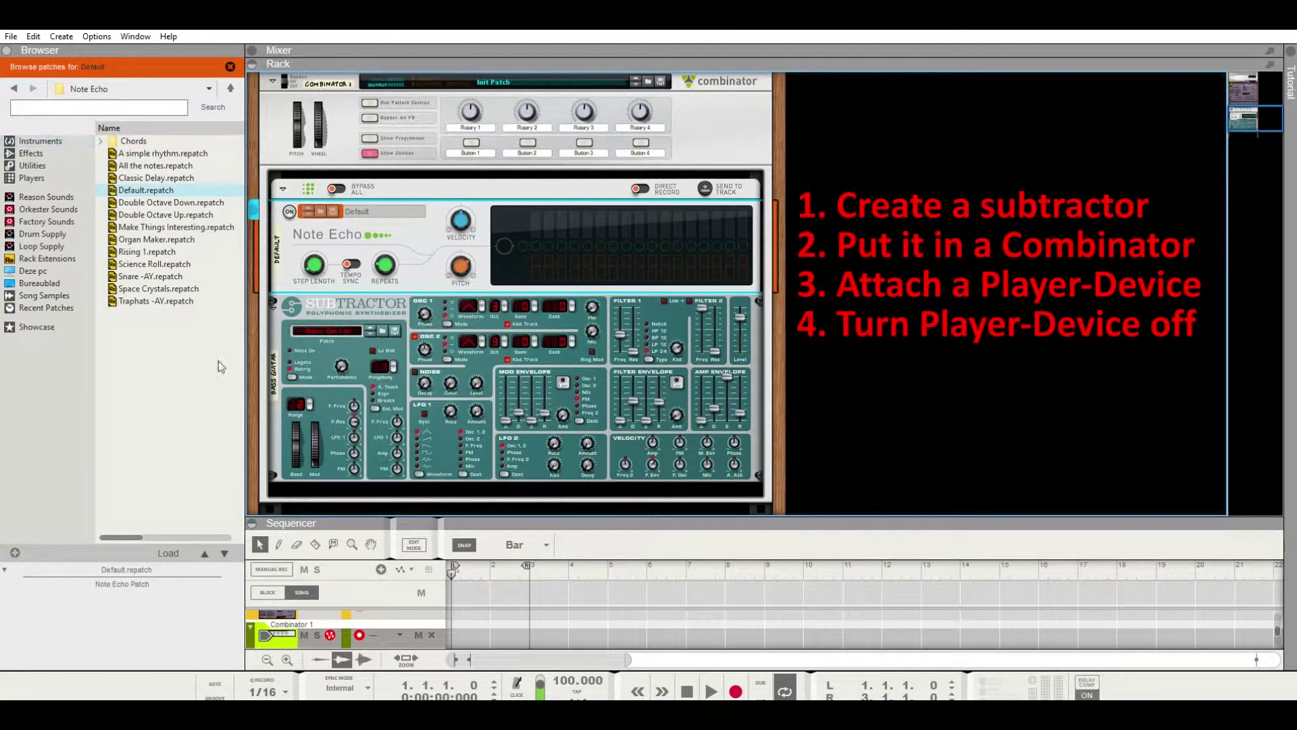
Enlarge the sequencer area and add two more note lanes to the Knock drum machine's track.
{"action": "left_click_drag", "start_coordinate": [345, 516], "coordinate": [345, 273]}
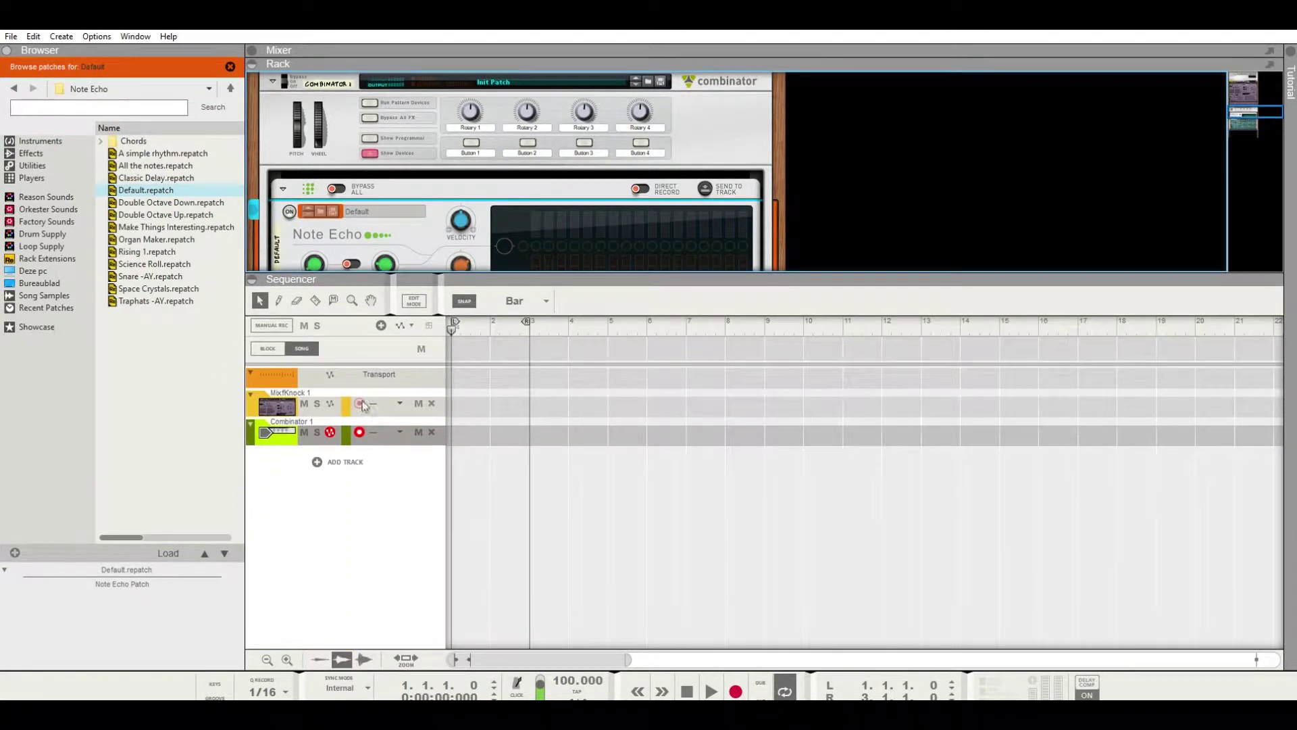
{"action": "left_click", "coordinate": [389, 403]}
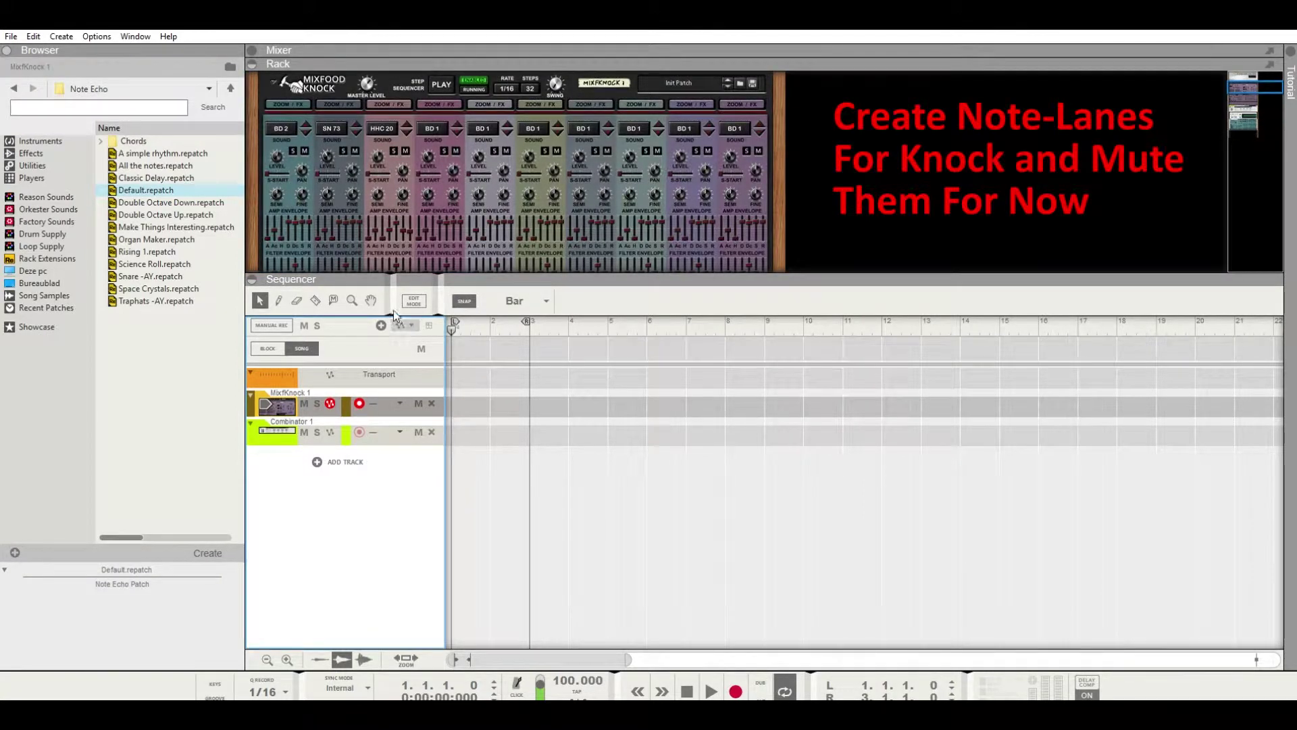
{"action": "left_click", "coordinate": [380, 324]}
{"action": "left_click", "coordinate": [380, 324]}
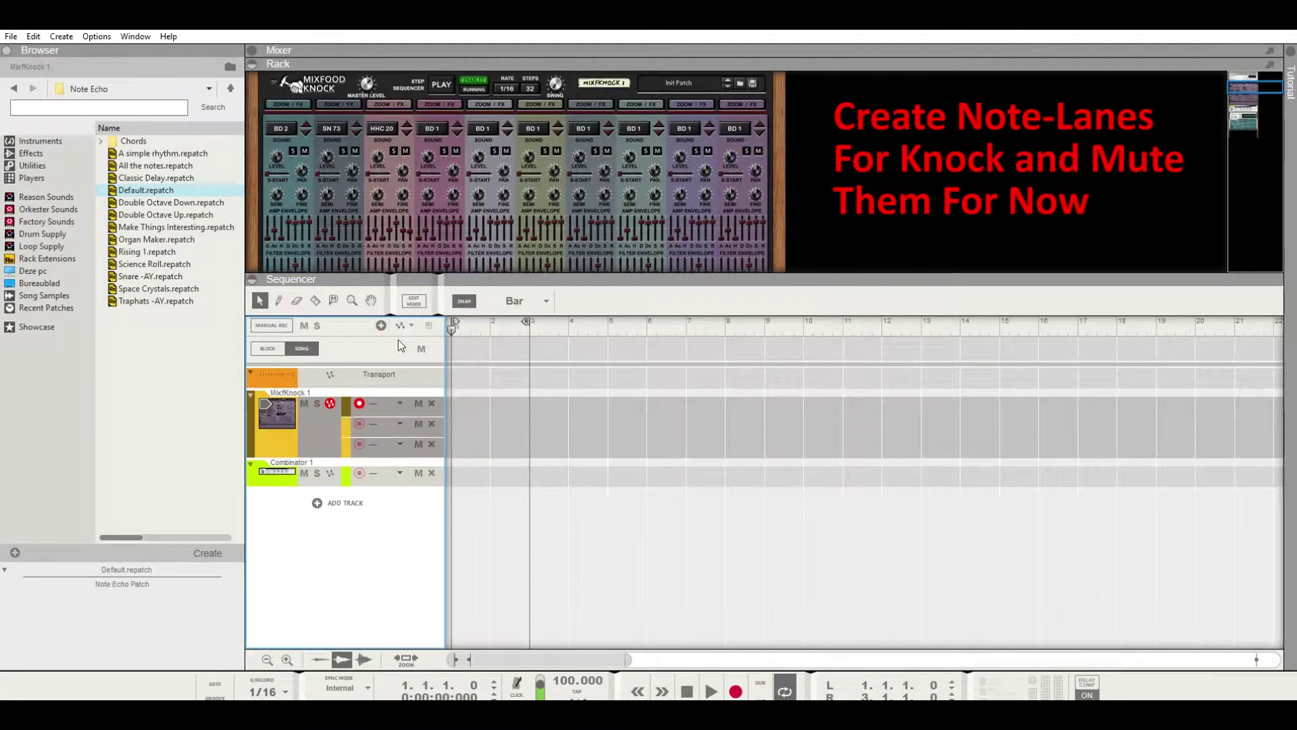
Mute all three note lanes of the Knock drum machine's track.
{"action": "left_click", "coordinate": [418, 424]}
{"action": "left_click", "coordinate": [418, 404]}
Connect Knock slot 1's Gate Out to the Combinator's Gate In and send the notes to the track from the Note Echo player.
{"action": "scroll", "coordinate": [405, 145], "scroll_direction": "down", "scroll_amount": 3}
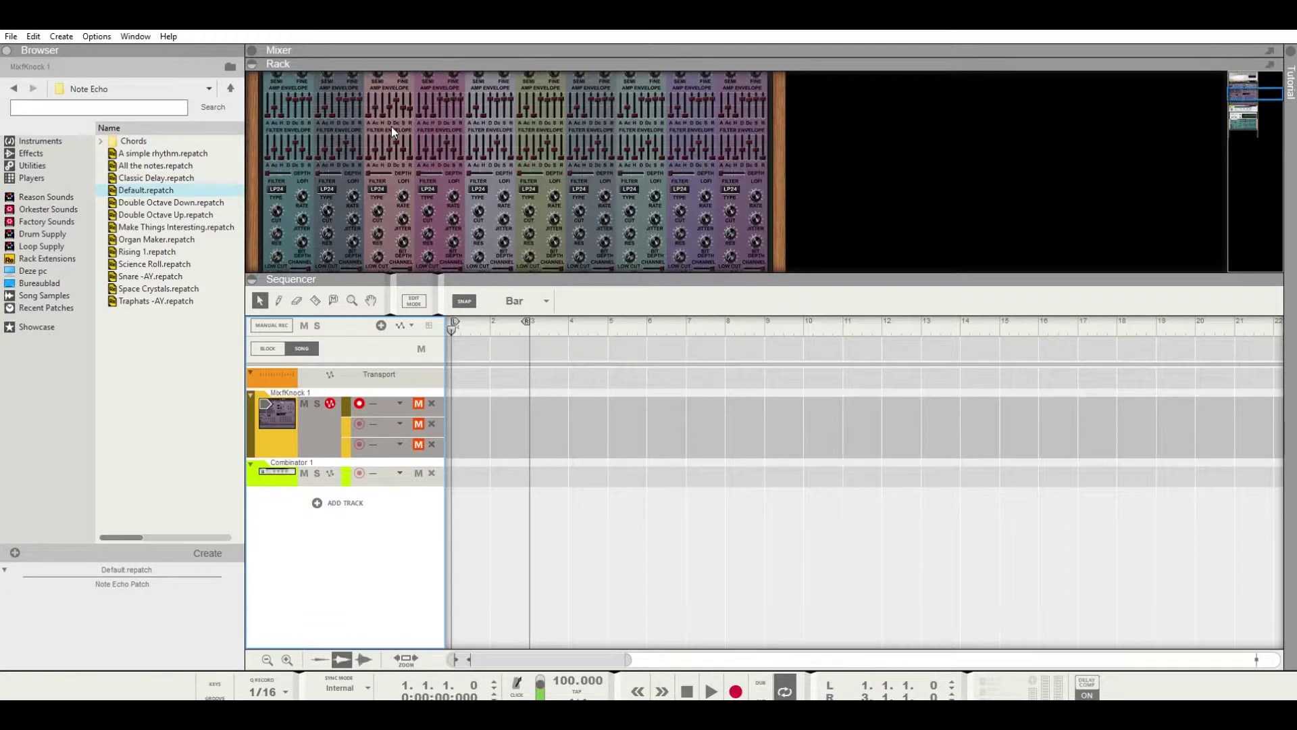
{"action": "left_click_drag", "start_coordinate": [444, 274], "coordinate": [444, 479]}
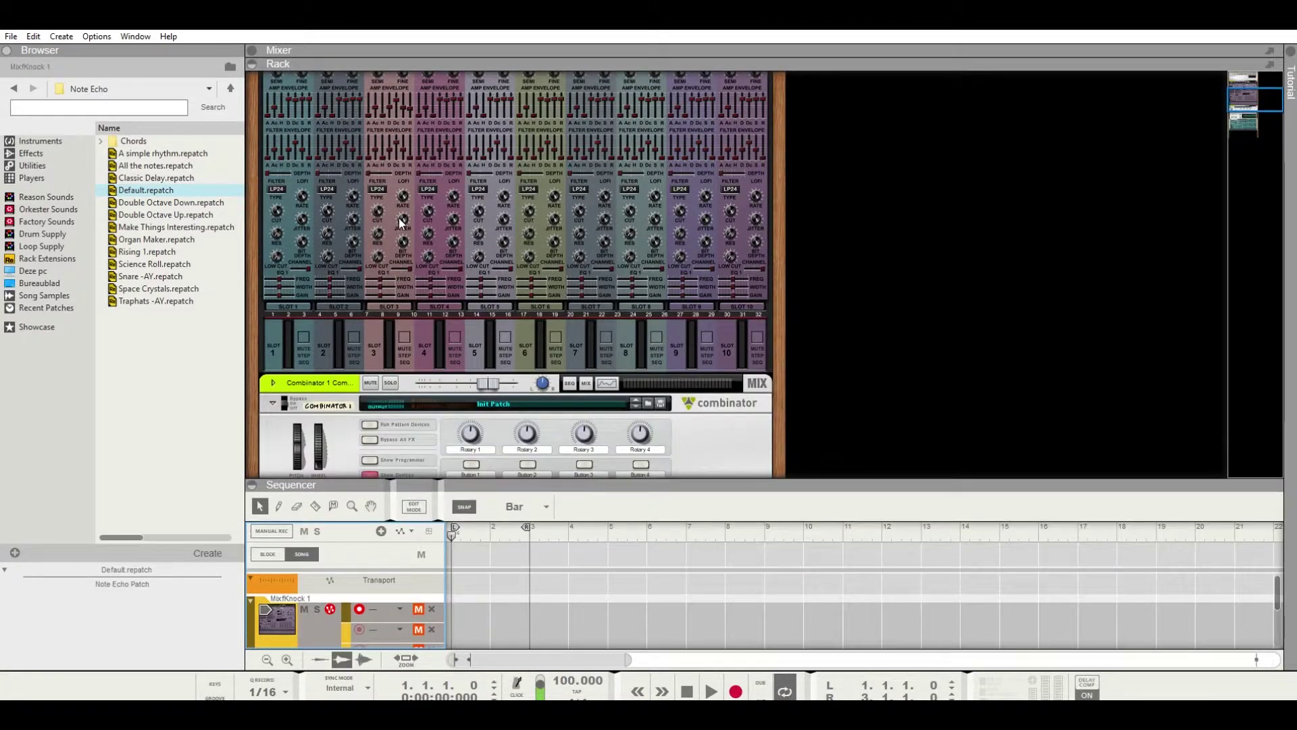
{"action": "key", "text": "Tab"}
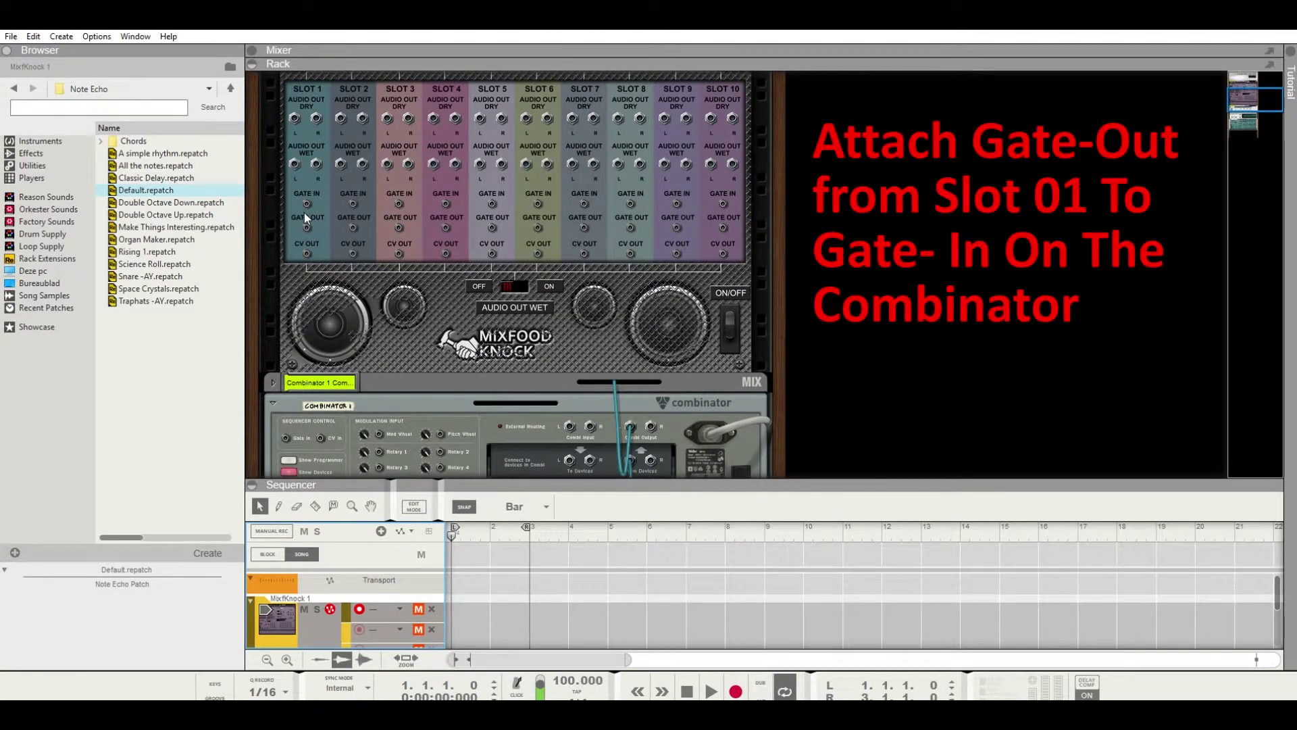
{"action": "left_click_drag", "start_coordinate": [307, 227], "coordinate": [298, 442]}
{"action": "scroll", "coordinate": [443, 337], "scroll_direction": "down", "scroll_amount": 5}
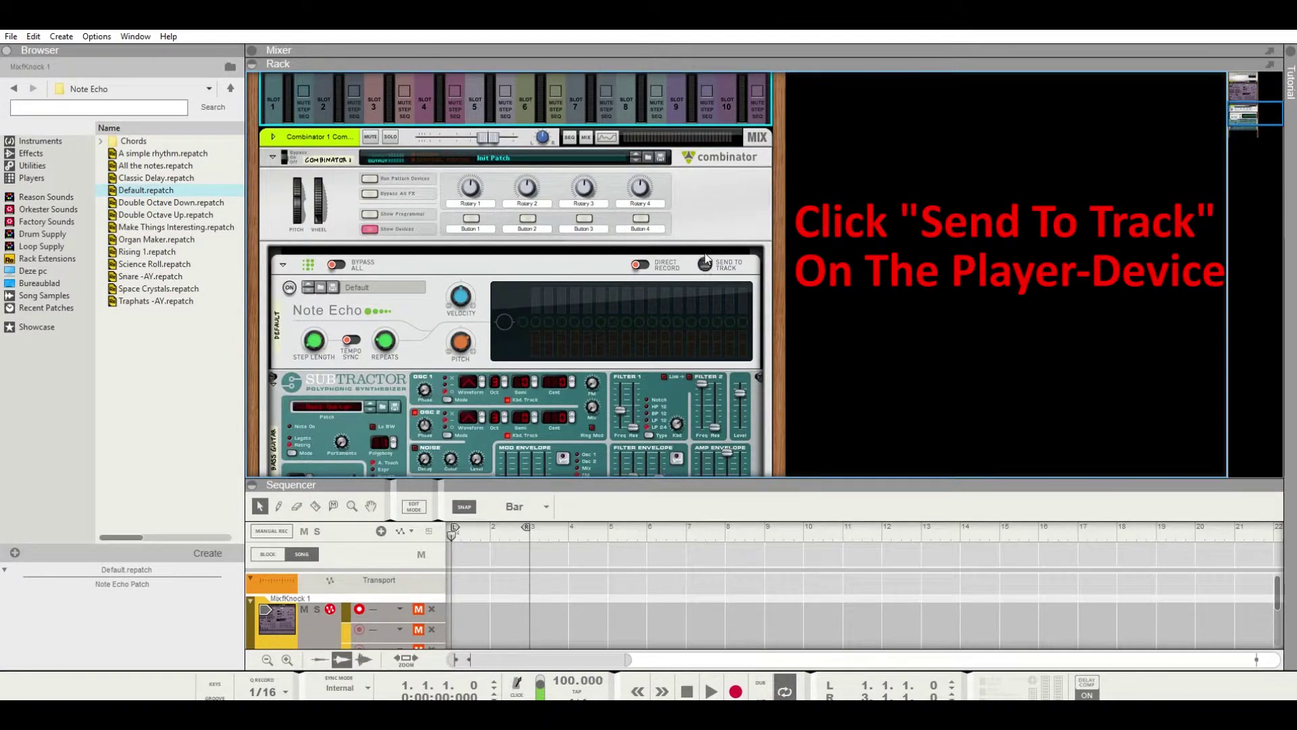
{"action": "left_click", "coordinate": [705, 263]}
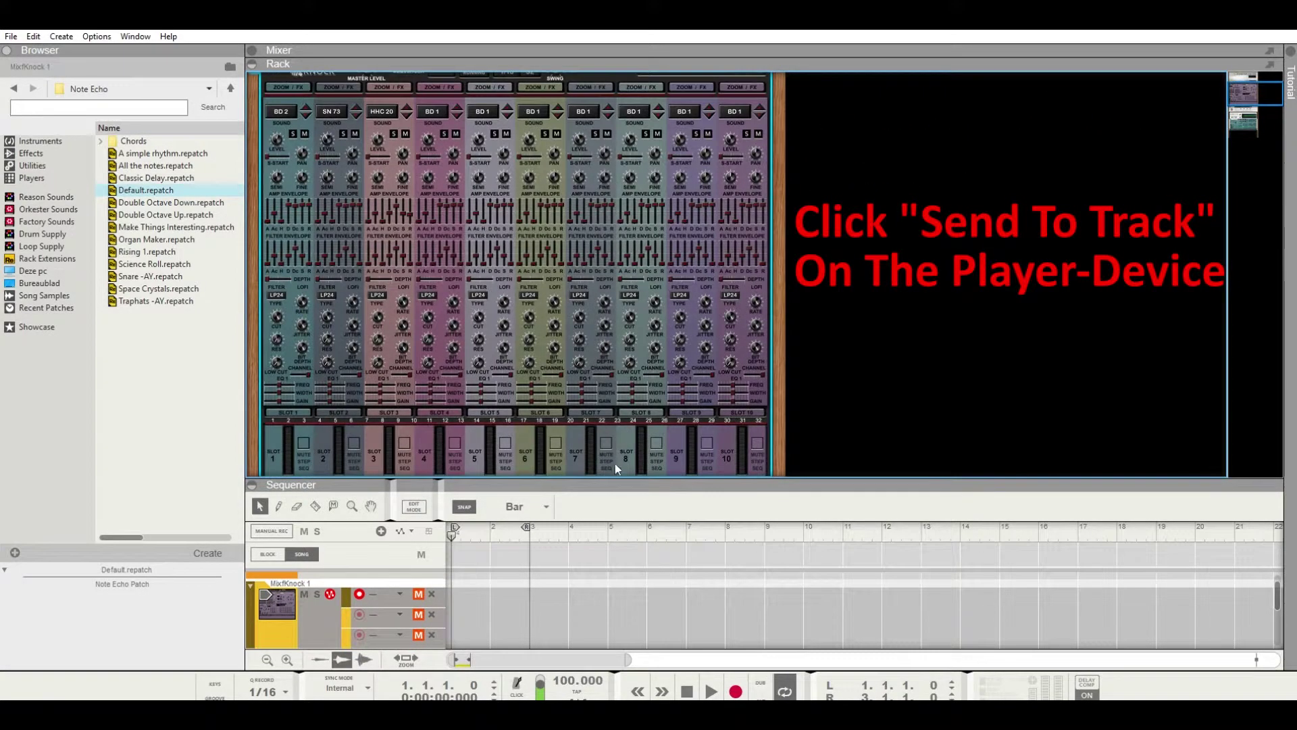
Set all notes in the new Bass Guitar clip to slot 1's key, C3, and move the clip to the Knock track's third note lane.
{"action": "left_click_drag", "start_coordinate": [616, 480], "coordinate": [642, 190]}
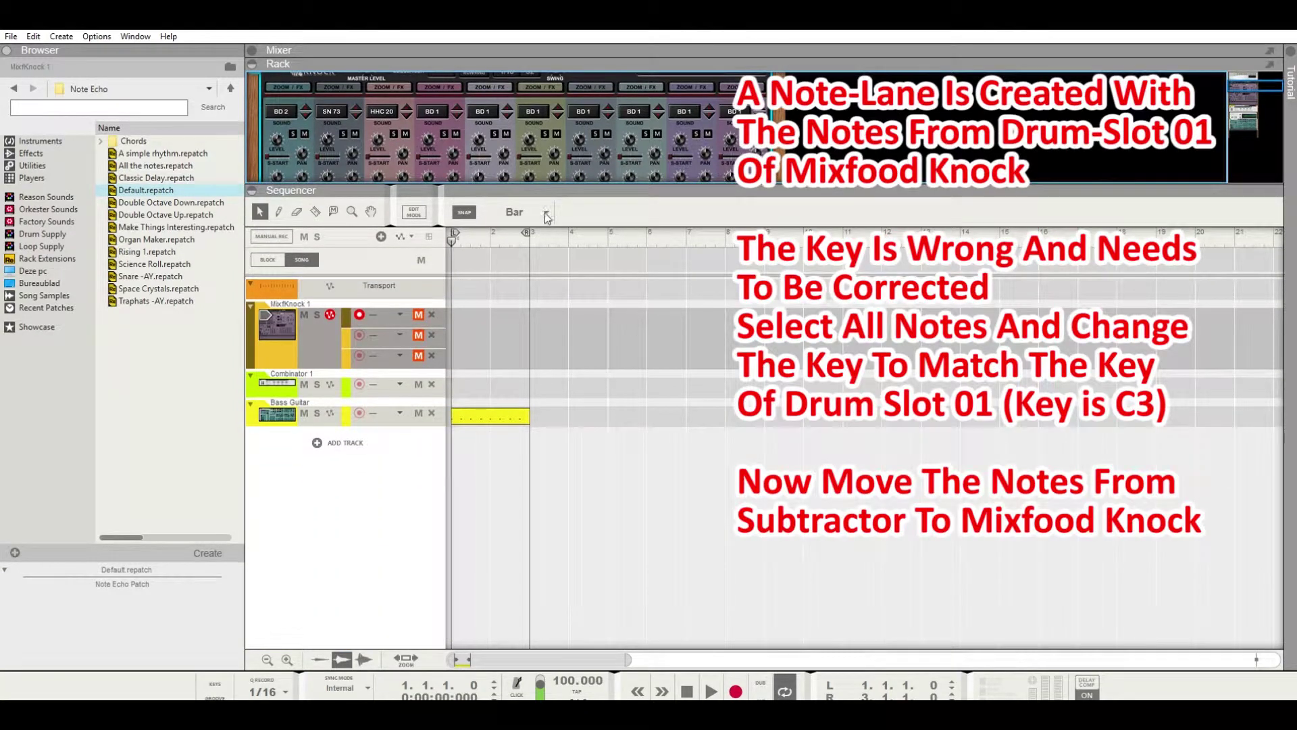
{"action": "left_click_drag", "start_coordinate": [560, 203], "coordinate": [552, 422]}
{"action": "left_click", "coordinate": [295, 399]}
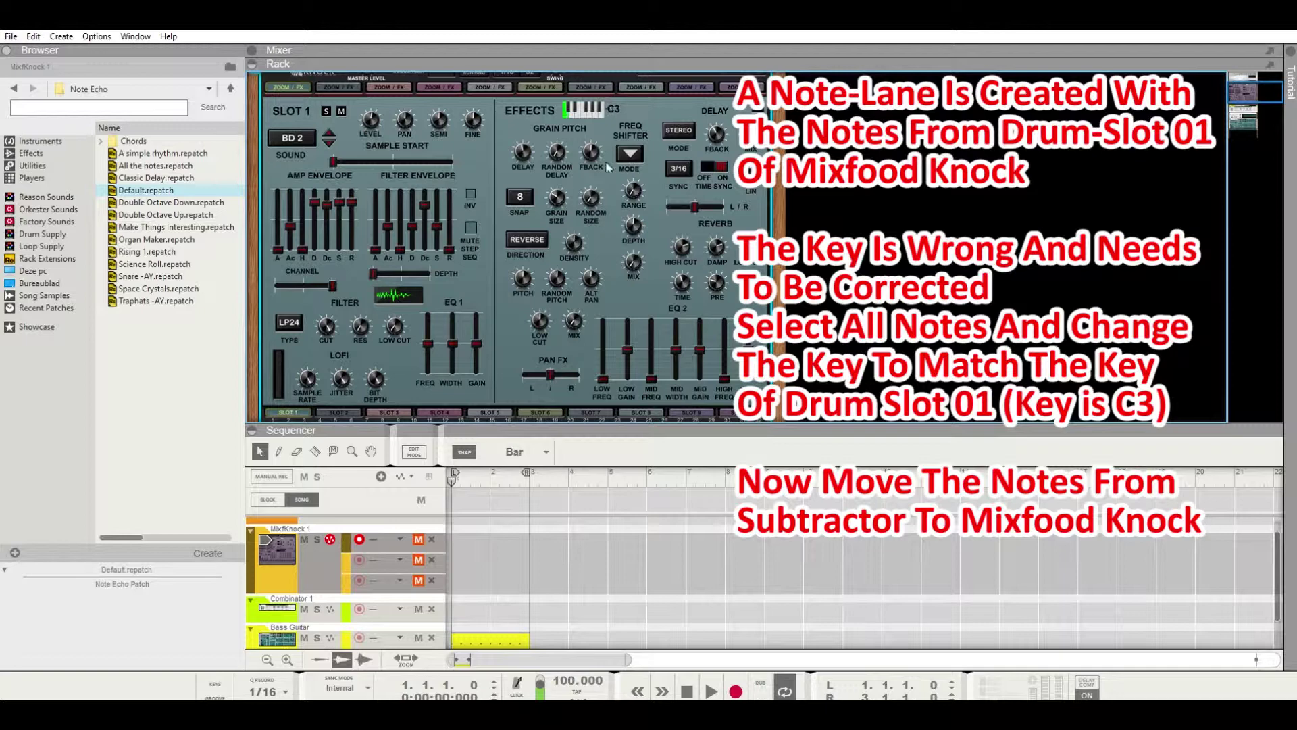
{"action": "double_click", "coordinate": [491, 639]}
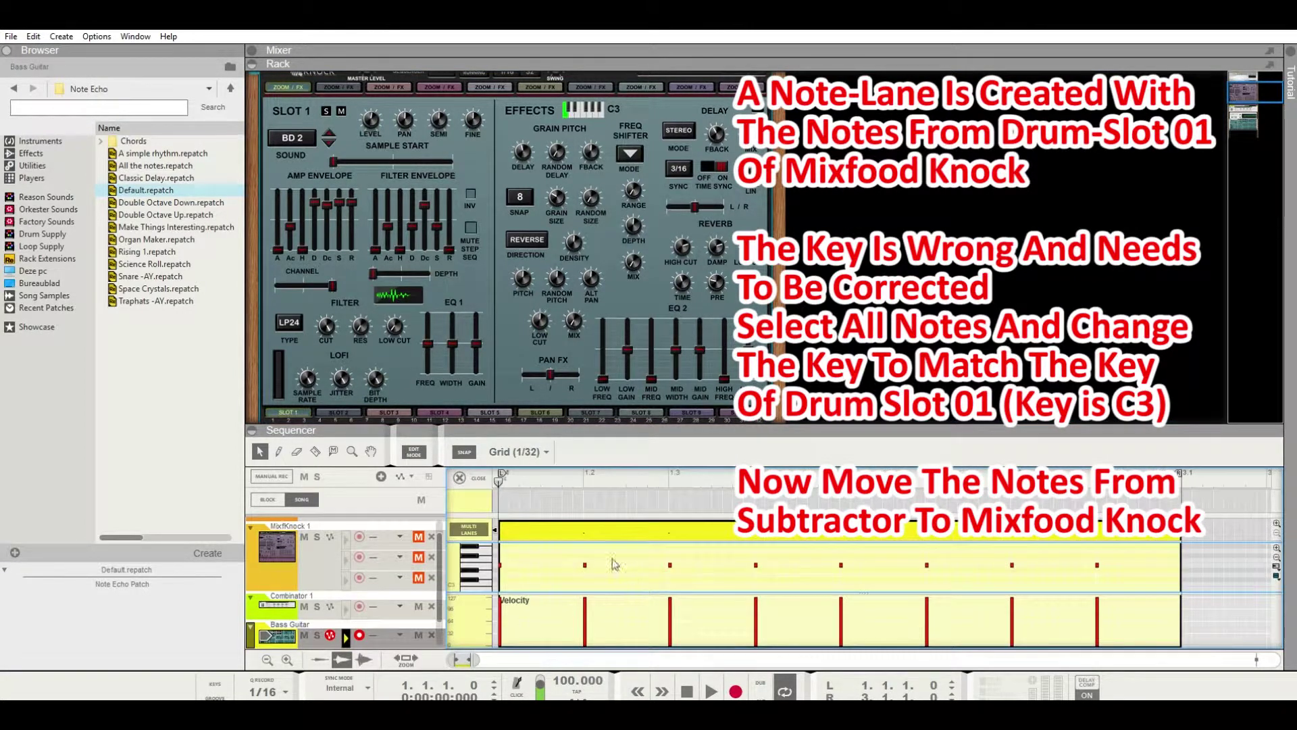
{"action": "left_click_drag", "start_coordinate": [607, 430], "coordinate": [607, 186]}
{"action": "key", "text": "ctrl+a"}
{"action": "left_click", "coordinate": [779, 215]}
{"action": "left_click", "coordinate": [779, 215]}
{"action": "left_click", "coordinate": [779, 215]}
{"action": "left_click", "coordinate": [779, 215]}
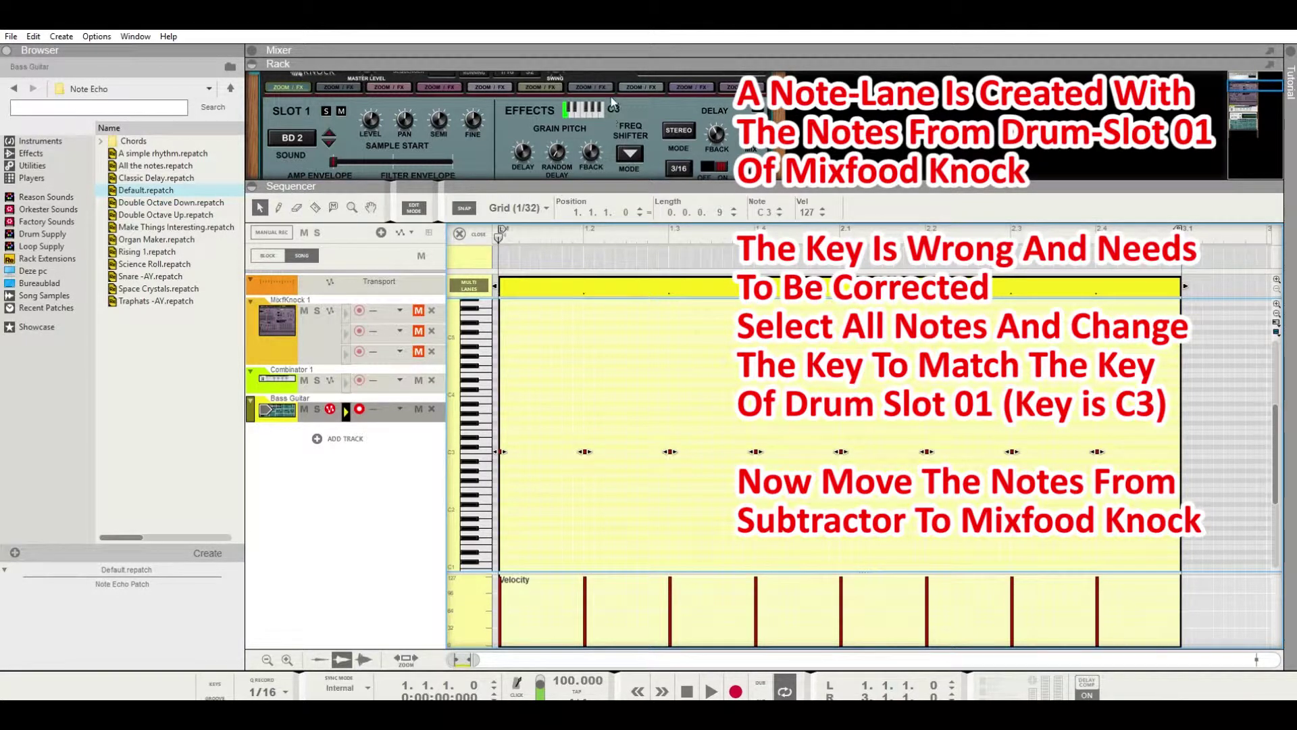
{"action": "left_click", "coordinate": [477, 233]}
{"action": "left_click_drag", "start_coordinate": [467, 411], "coordinate": [468, 352]}
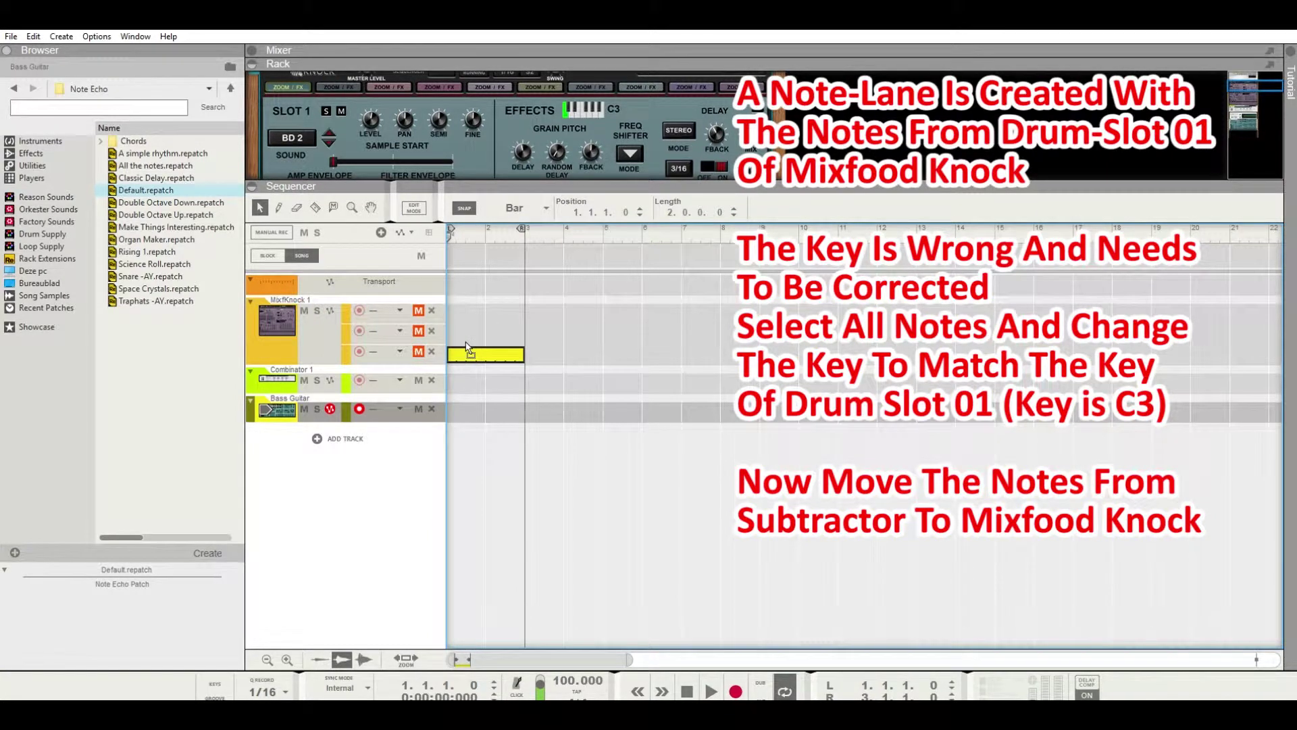
Move the gate cable to Knock slot 2's Gate Out and send that slot's notes to the track from the Note Echo player.
{"action": "left_click_drag", "start_coordinate": [497, 181], "coordinate": [500, 469]}
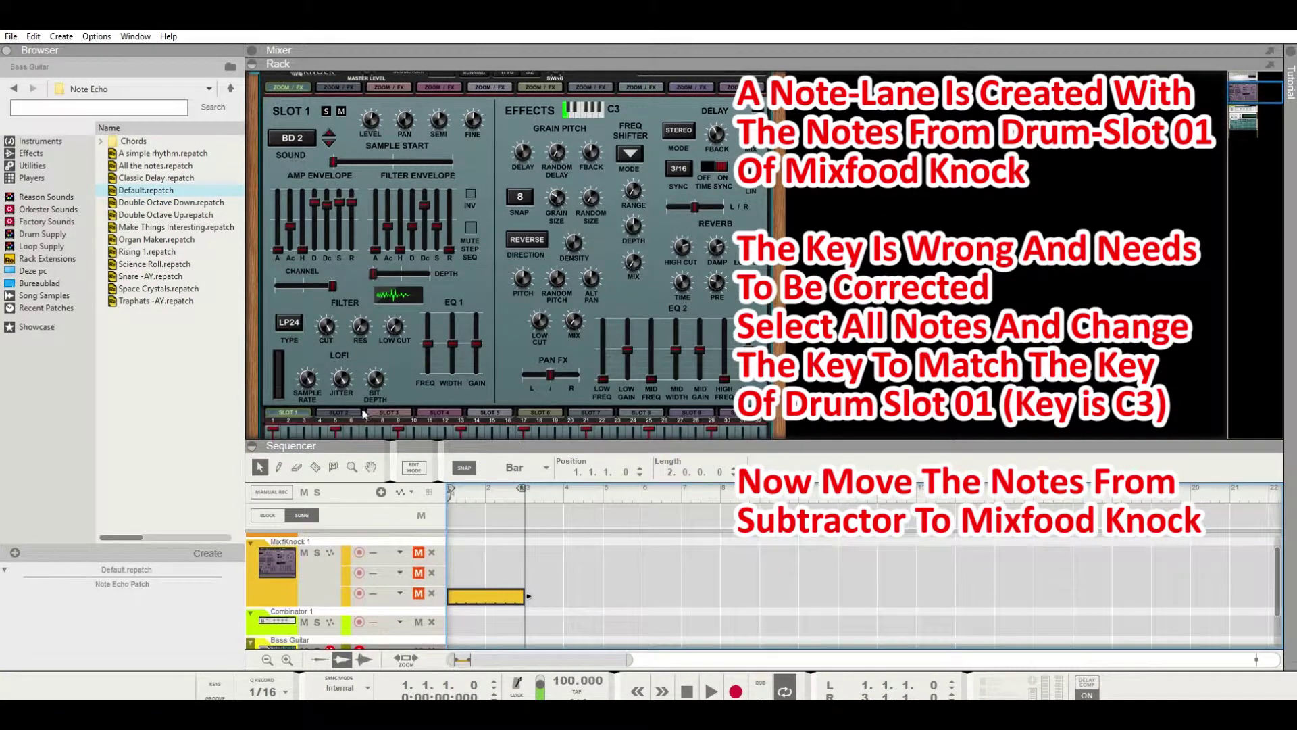
{"action": "left_click", "coordinate": [344, 404]}
{"action": "key", "text": "Tab"}
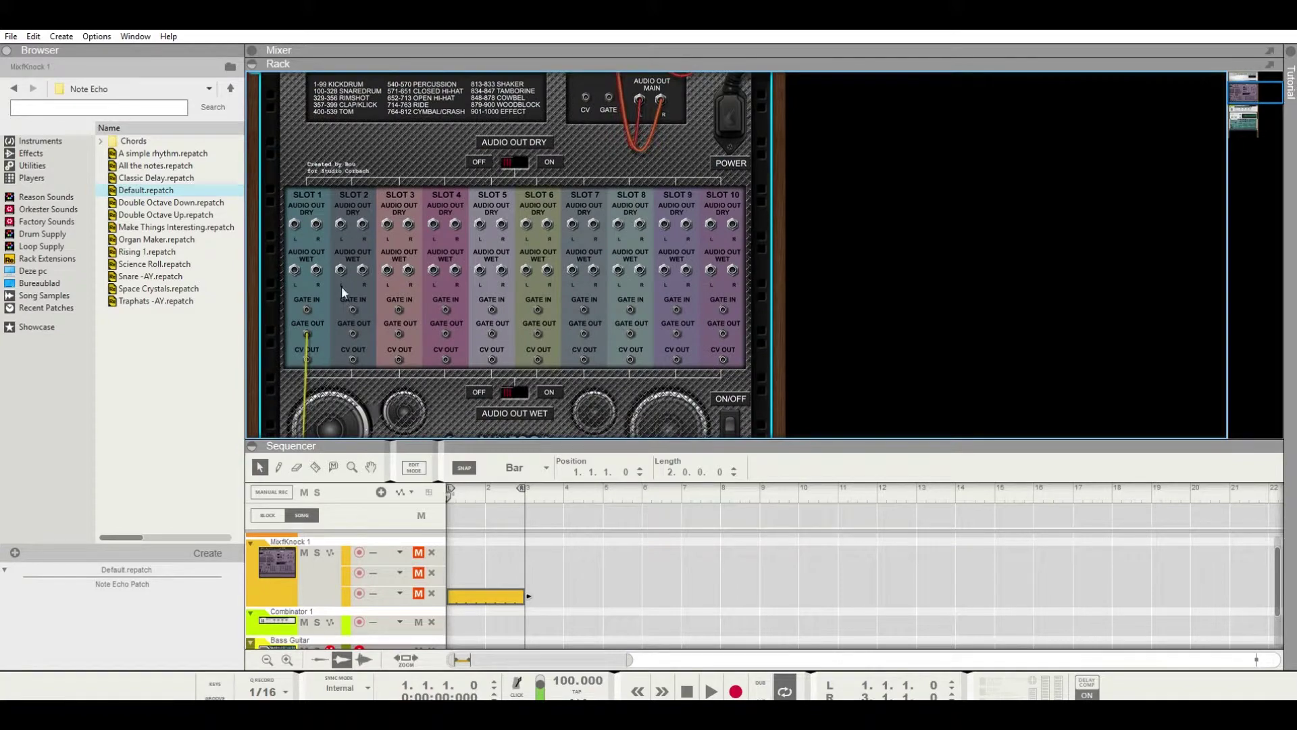
{"action": "left_click_drag", "start_coordinate": [308, 326], "coordinate": [353, 332]}
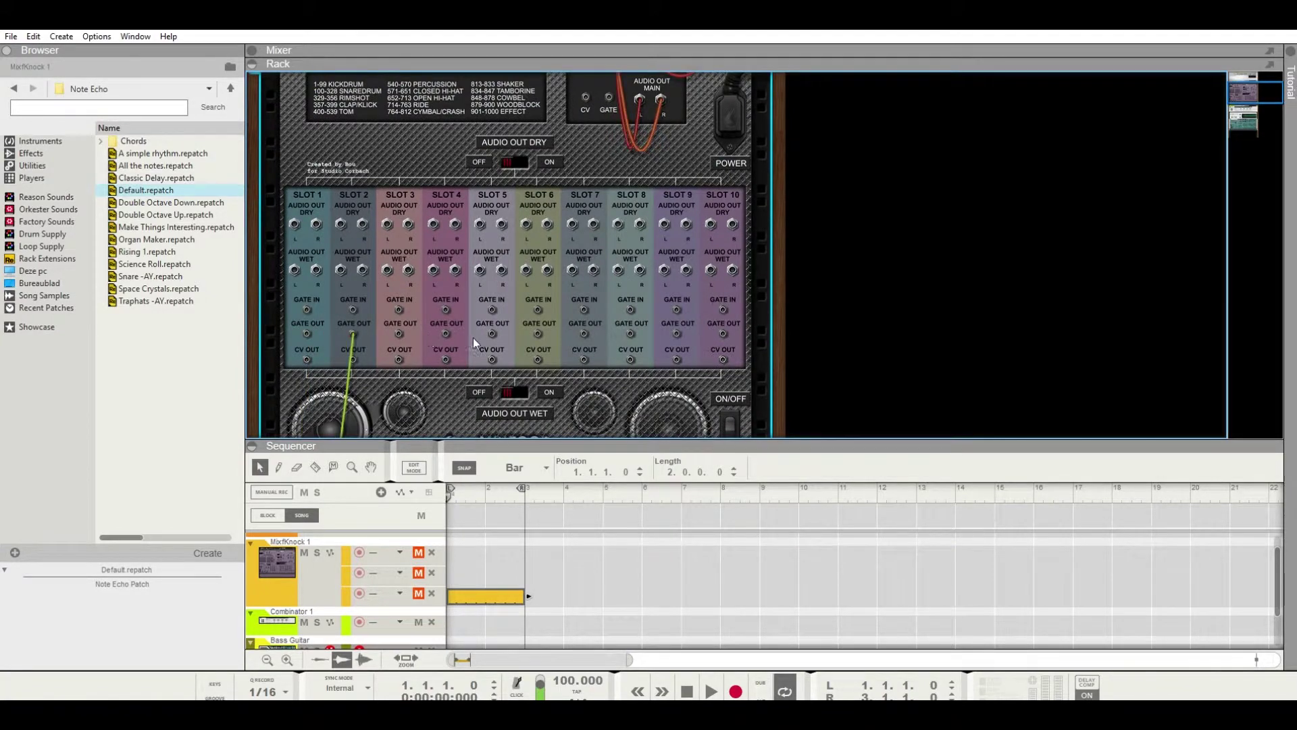
{"action": "scroll", "coordinate": [473, 338], "scroll_direction": "down", "scroll_amount": 5}
{"action": "key", "text": "Tab"}
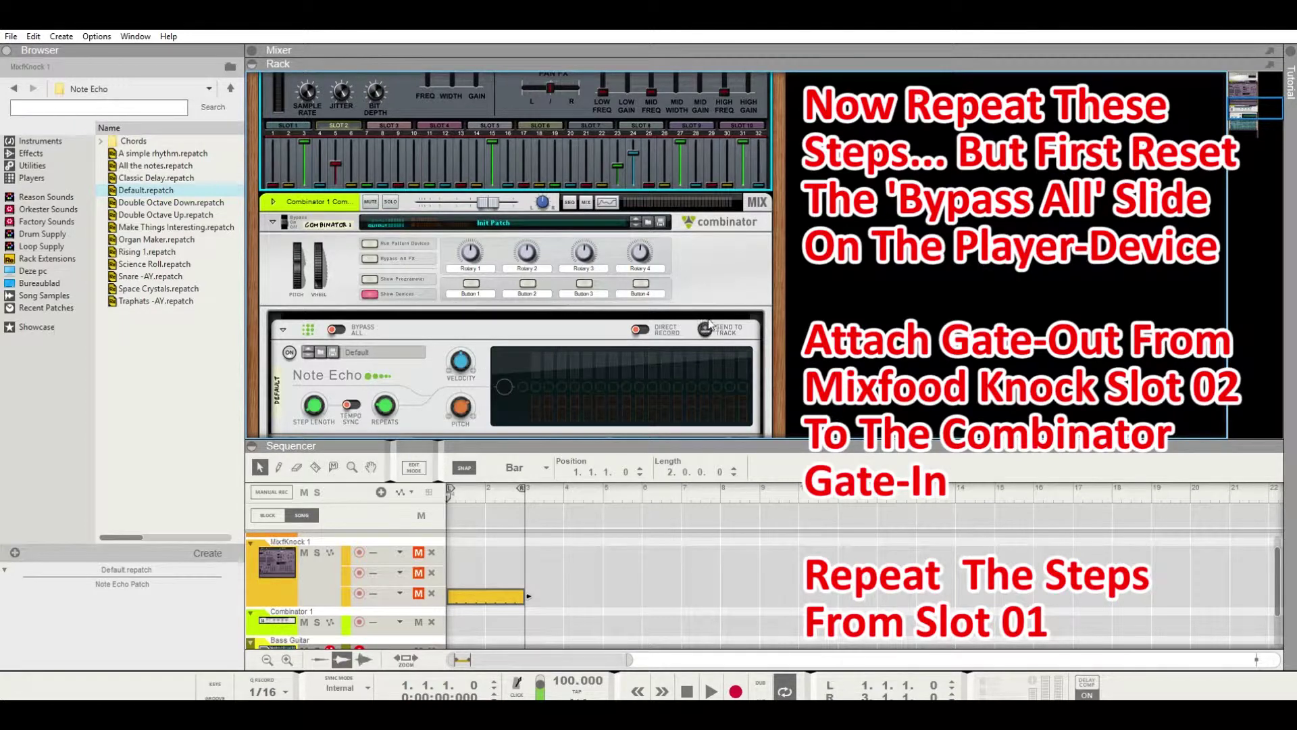
{"action": "scroll", "coordinate": [487, 602], "scroll_direction": "down", "scroll_amount": 1}
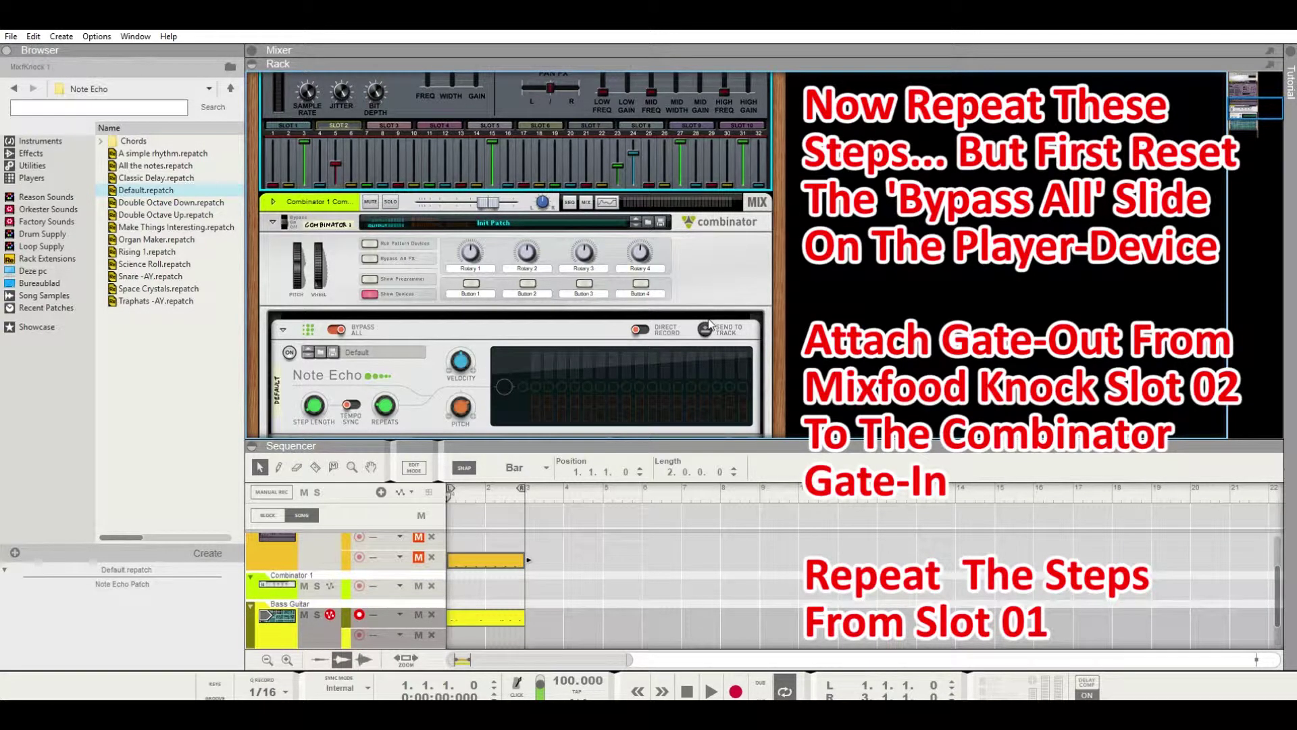
Set all notes in the Bass Guitar clip to slot 2's key, C#3, and move the clip to the Knock track's second note lane.
{"action": "scroll", "coordinate": [552, 220], "scroll_direction": "up", "scroll_amount": 5}
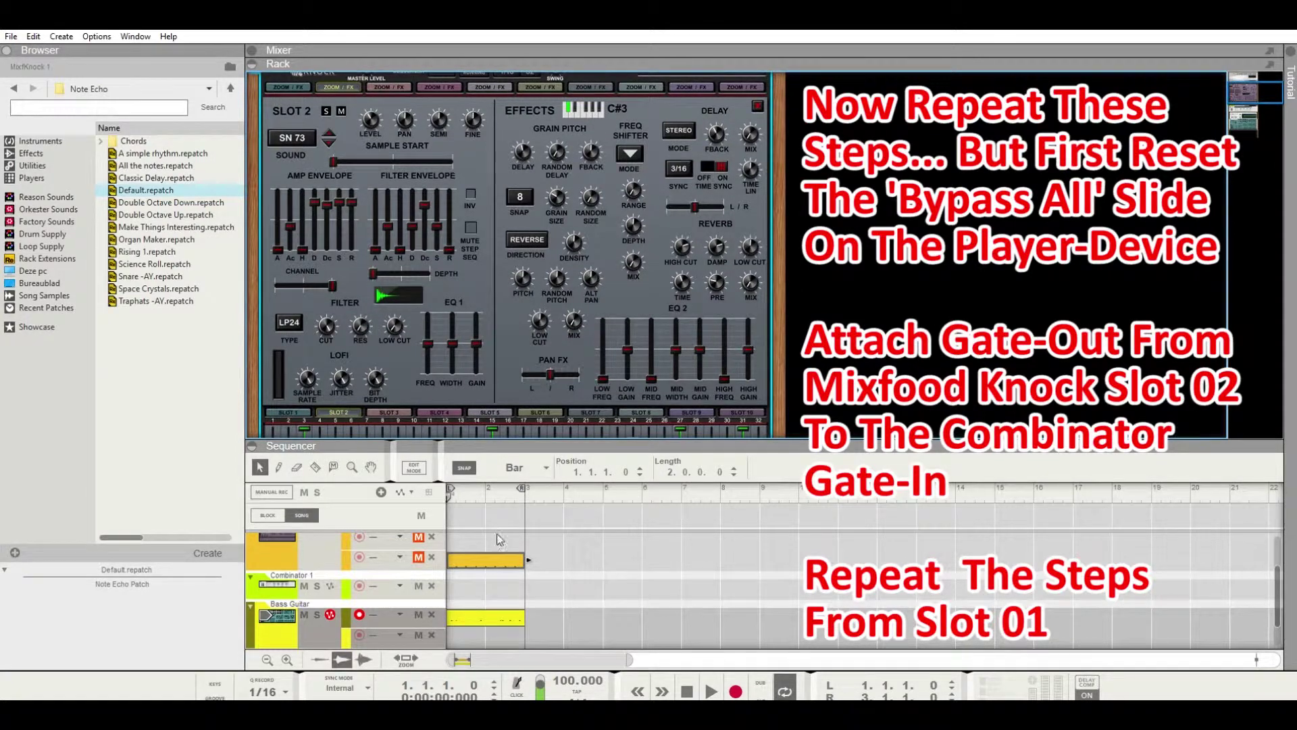
{"action": "scroll", "coordinate": [484, 477], "scroll_direction": "down", "scroll_amount": 1}
{"action": "double_click", "coordinate": [487, 582]}
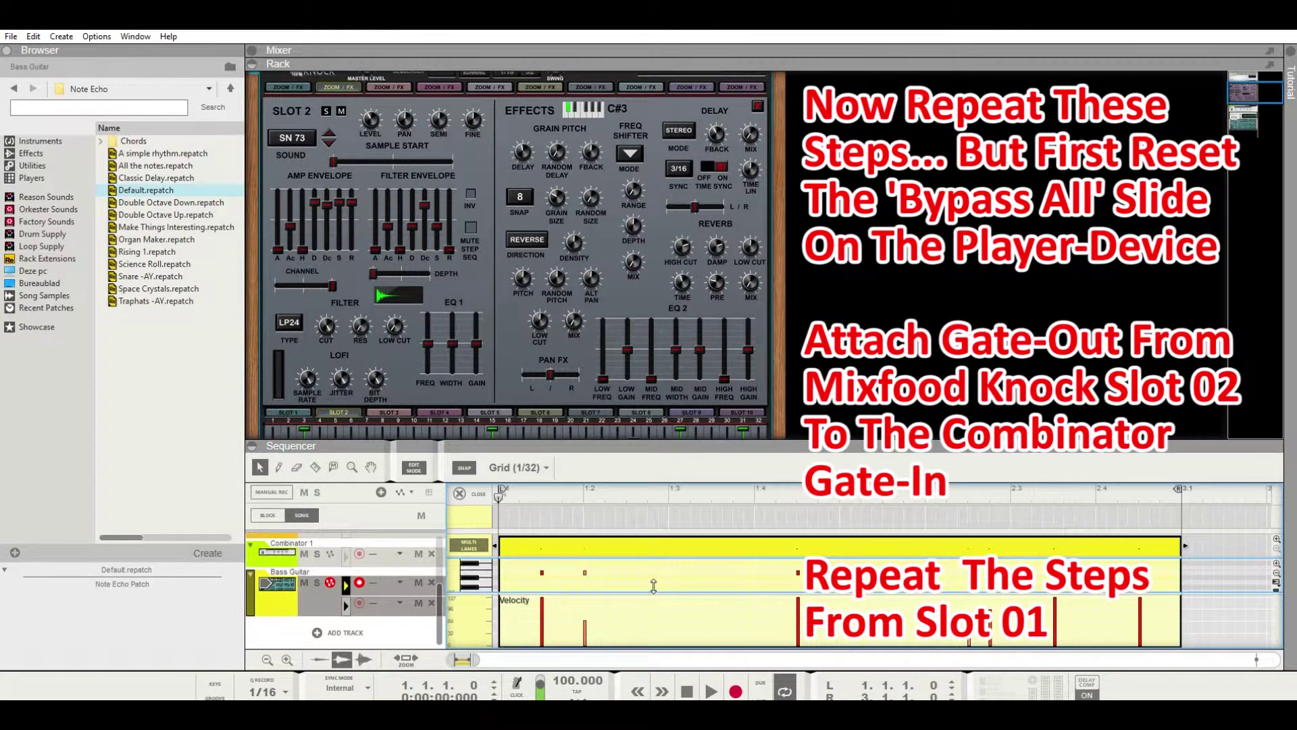
{"action": "left_click", "coordinate": [783, 472]}
{"action": "left_click", "coordinate": [783, 472]}
{"action": "left_click", "coordinate": [783, 472]}
{"action": "left_click", "coordinate": [462, 493]}
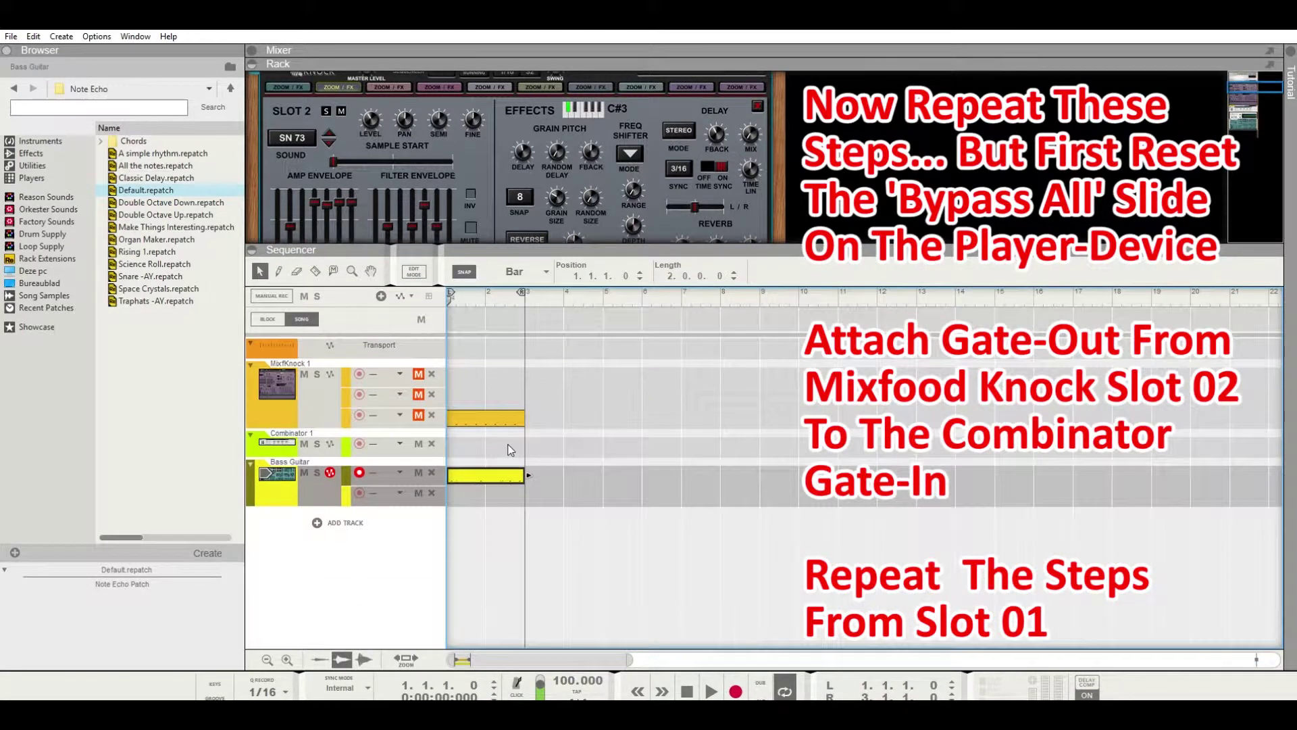
{"action": "left_click_drag", "start_coordinate": [503, 472], "coordinate": [497, 397]}
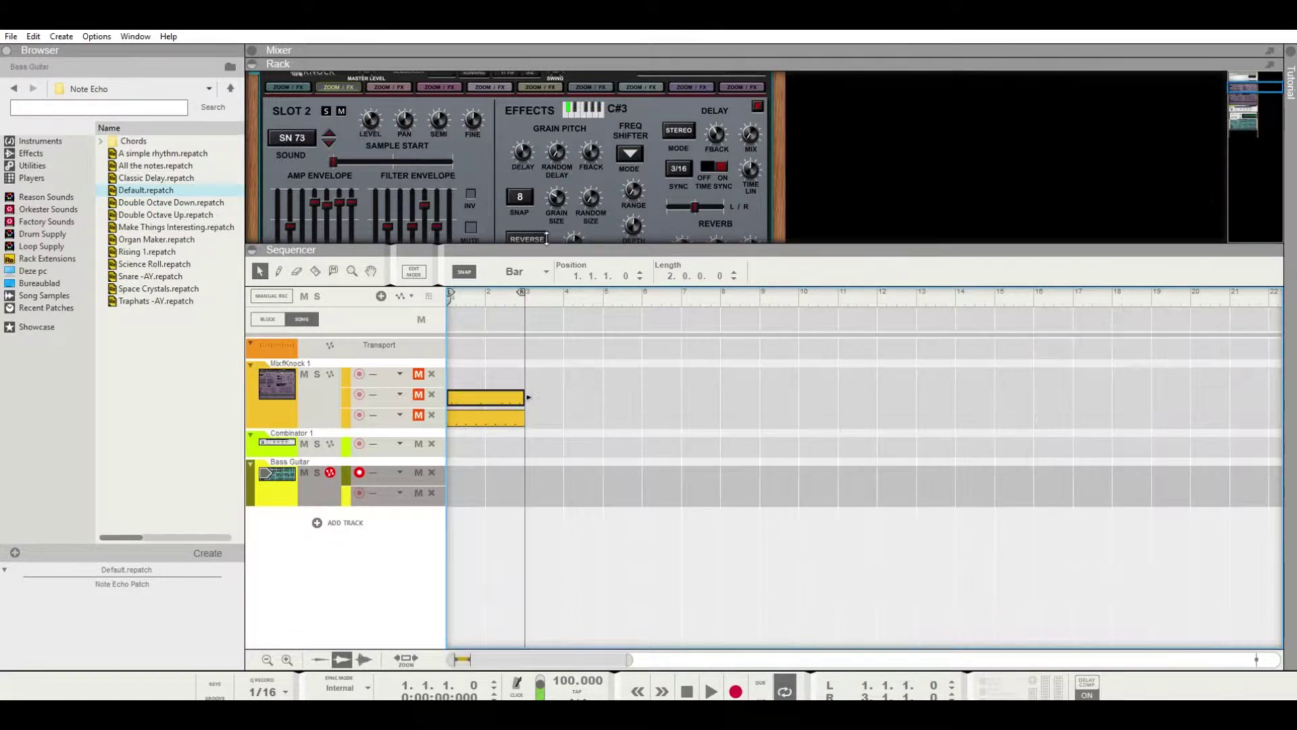
Move the gate cable to Knock slot 3's Gate Out and send that slot's notes to the track from the Note Echo player.
{"action": "left_click_drag", "start_coordinate": [548, 241], "coordinate": [547, 436]}
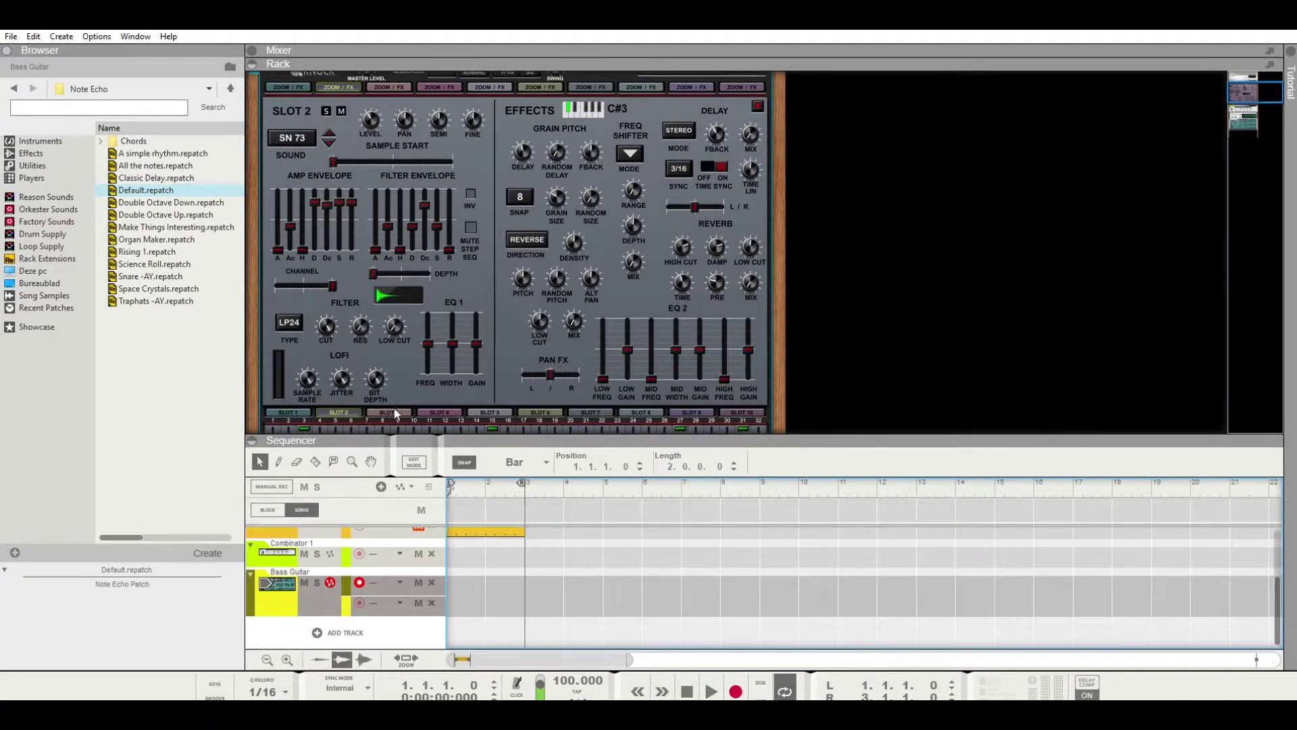
{"action": "left_click", "coordinate": [390, 411]}
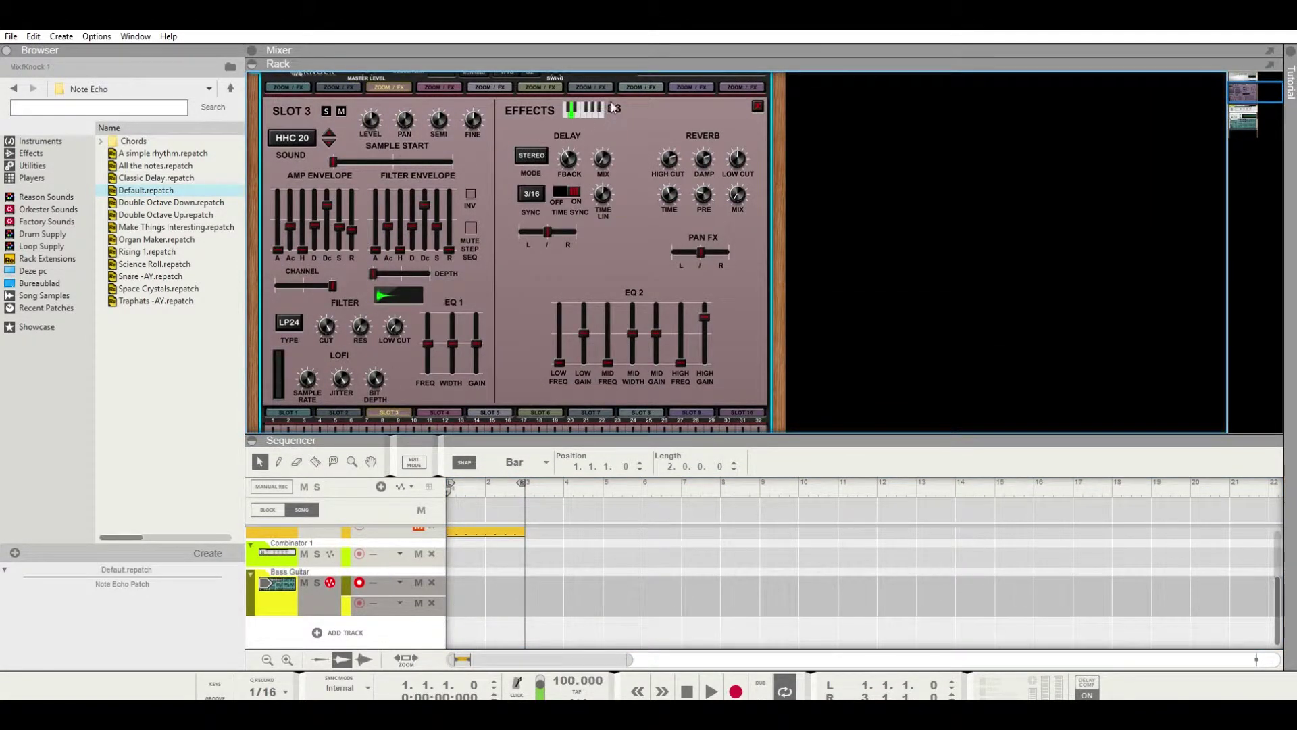
{"action": "scroll", "coordinate": [352, 213], "scroll_direction": "down", "scroll_amount": 3}
{"action": "key", "text": "Tab"}
{"action": "left_click_drag", "start_coordinate": [351, 156], "coordinate": [400, 159]}
{"action": "key", "text": "Tab"}
{"action": "scroll", "coordinate": [378, 330], "scroll_direction": "down", "scroll_amount": 3}
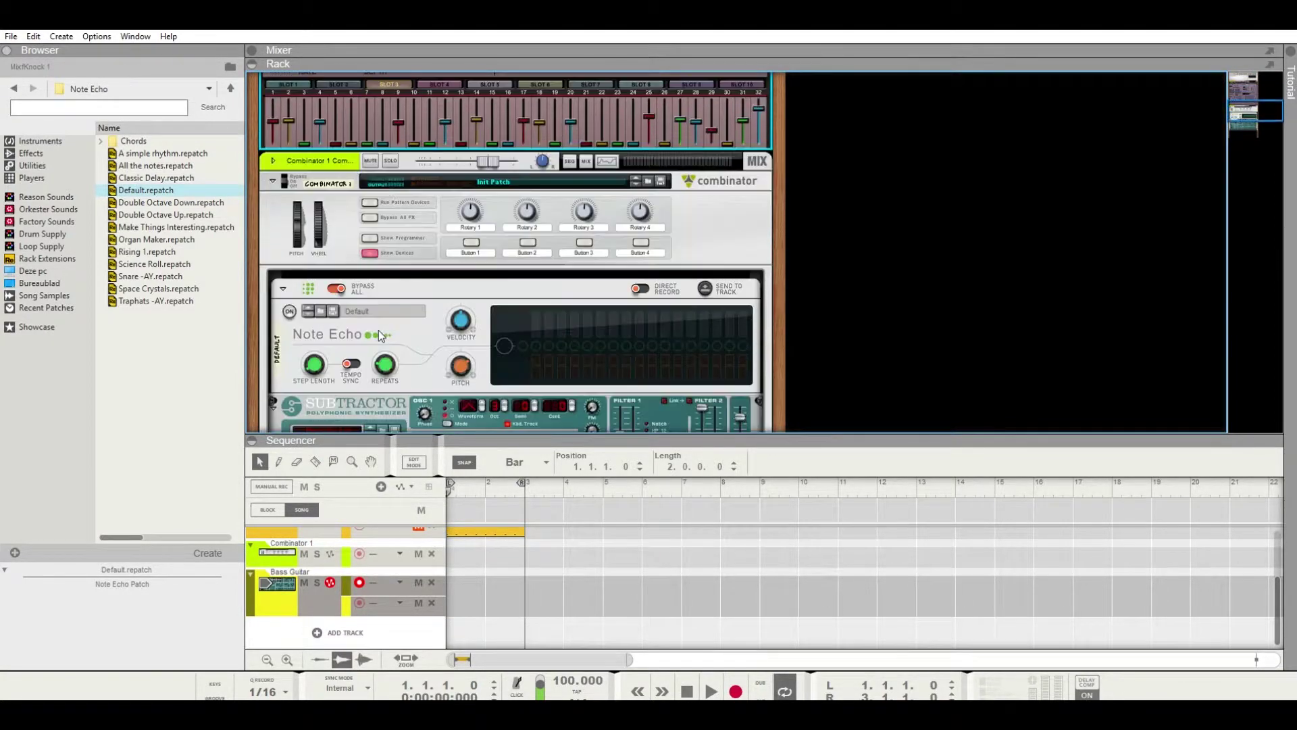
{"action": "left_click", "coordinate": [707, 284]}
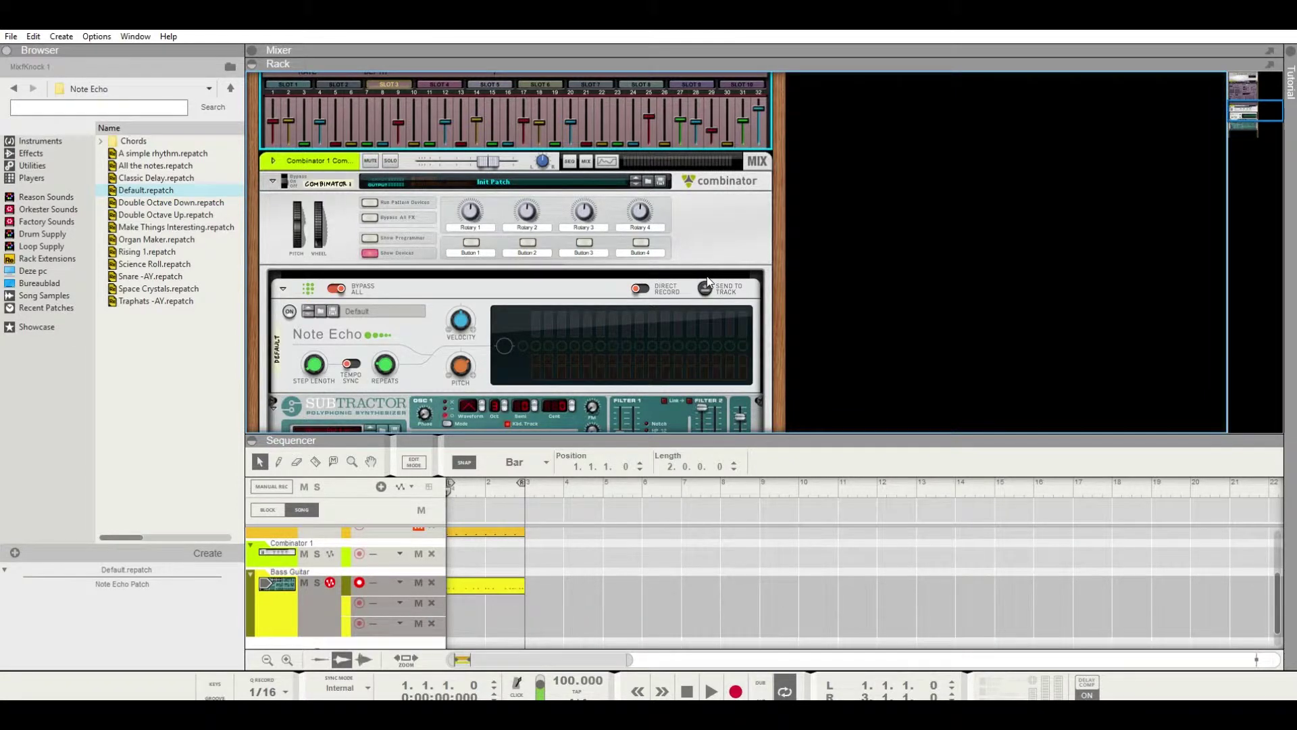
Set all notes in the Bass Guitar clip to slot 3's key, D3, and move the clip to the Knock track's first note lane.
{"action": "left_click_drag", "start_coordinate": [572, 436], "coordinate": [578, 291]}
{"action": "scroll", "coordinate": [622, 214], "scroll_direction": "up", "scroll_amount": 5}
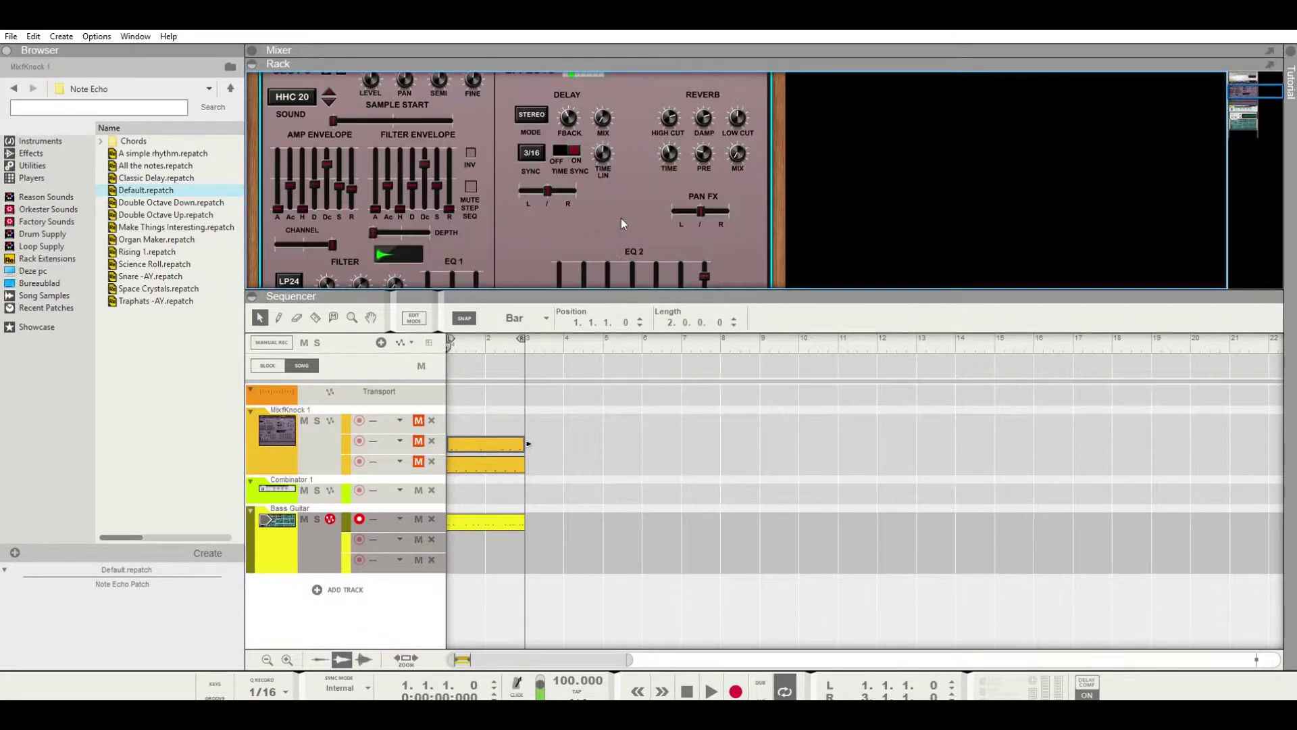
{"action": "double_click", "coordinate": [485, 516]}
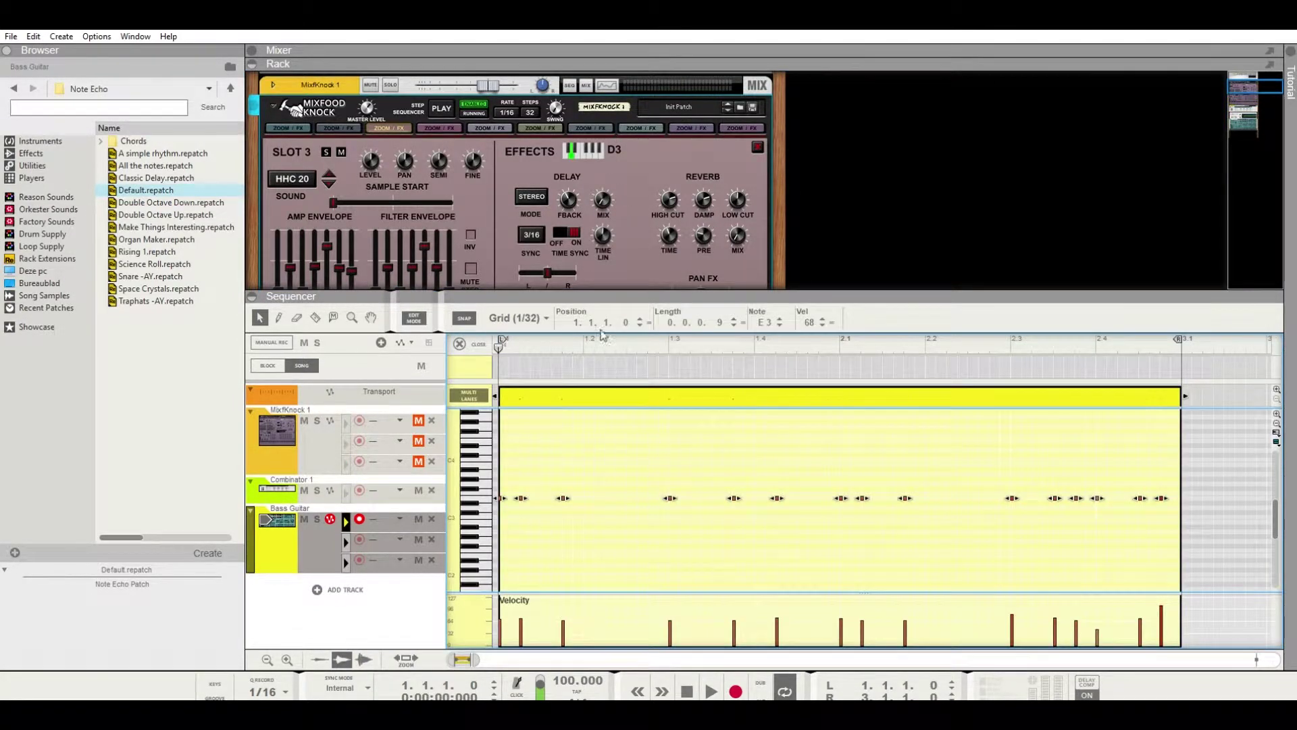
{"action": "left_click", "coordinate": [781, 323]}
{"action": "left_click", "coordinate": [781, 323]}
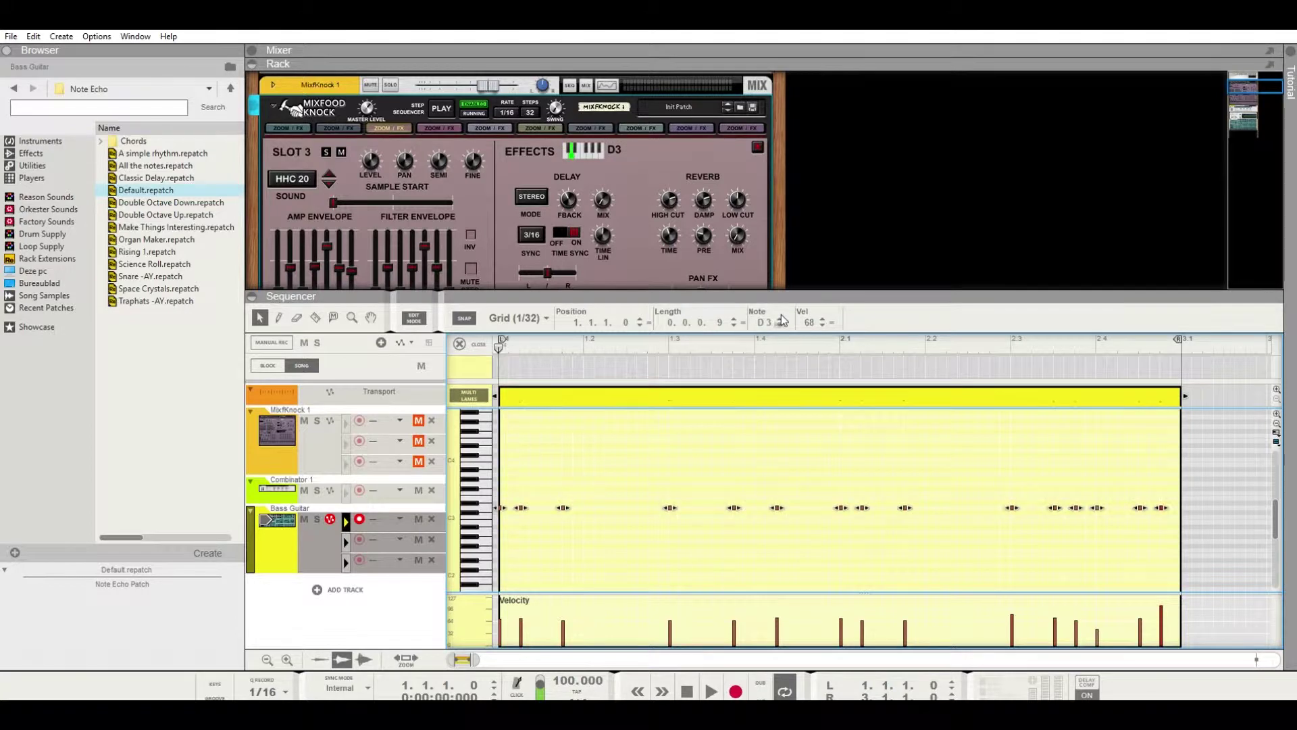
{"action": "left_click", "coordinate": [473, 341]}
{"action": "left_click_drag", "start_coordinate": [492, 514], "coordinate": [482, 422]}
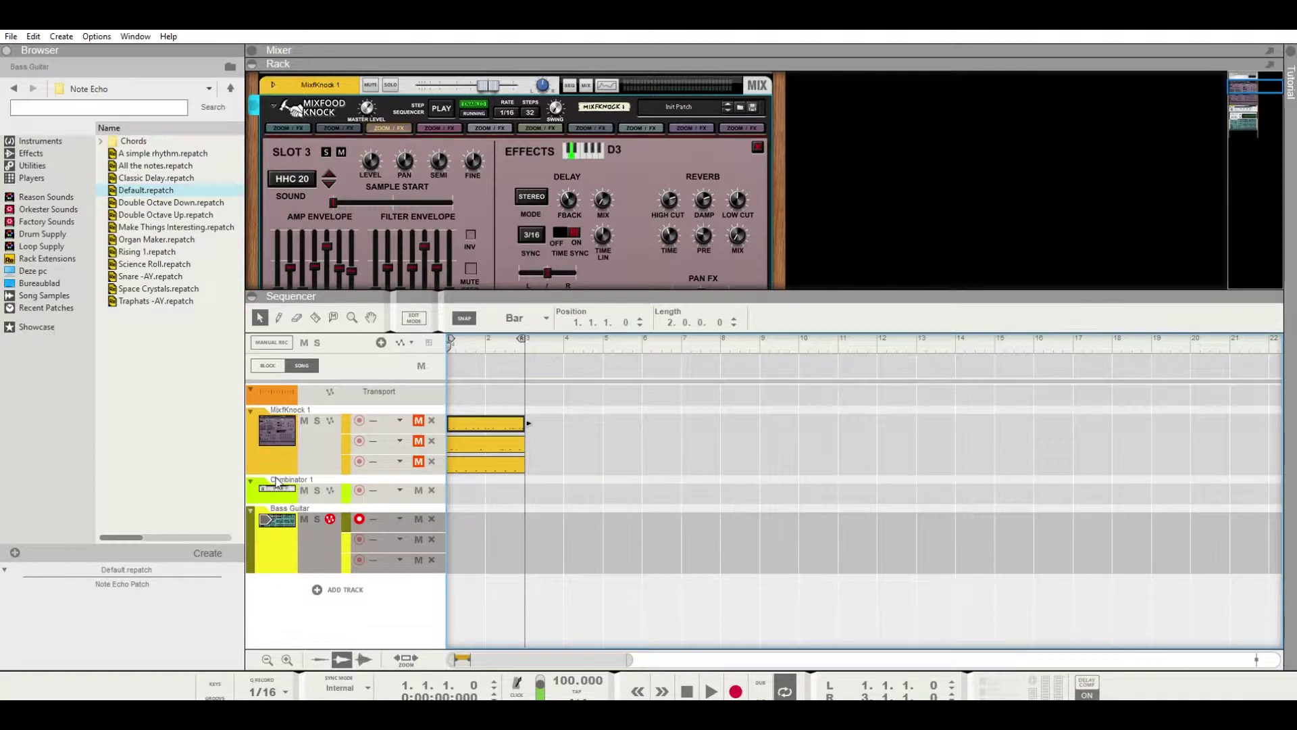
Delete the Combinator and its devices from the rack and disable Knock's step sequencer.
{"action": "left_click", "coordinate": [261, 294]}
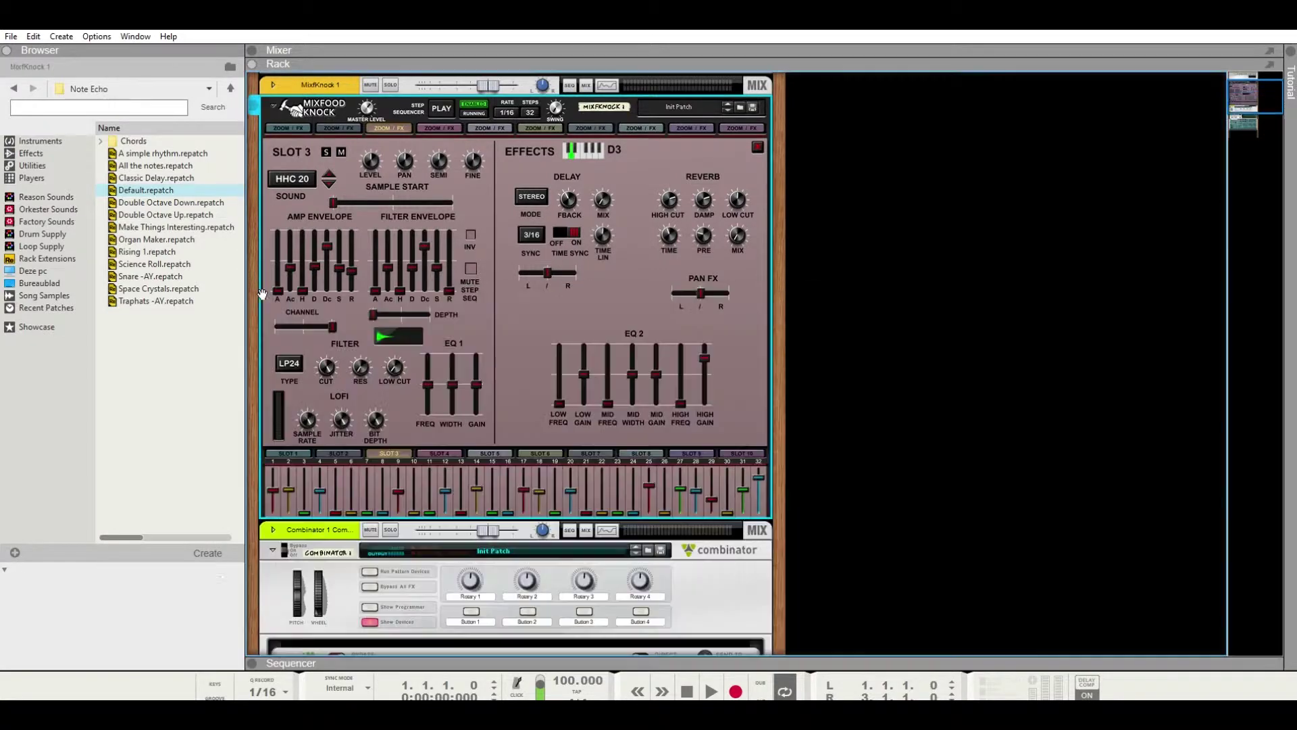
{"action": "scroll", "coordinate": [456, 292], "scroll_direction": "down", "scroll_amount": 4}
{"action": "left_click", "coordinate": [307, 273]}
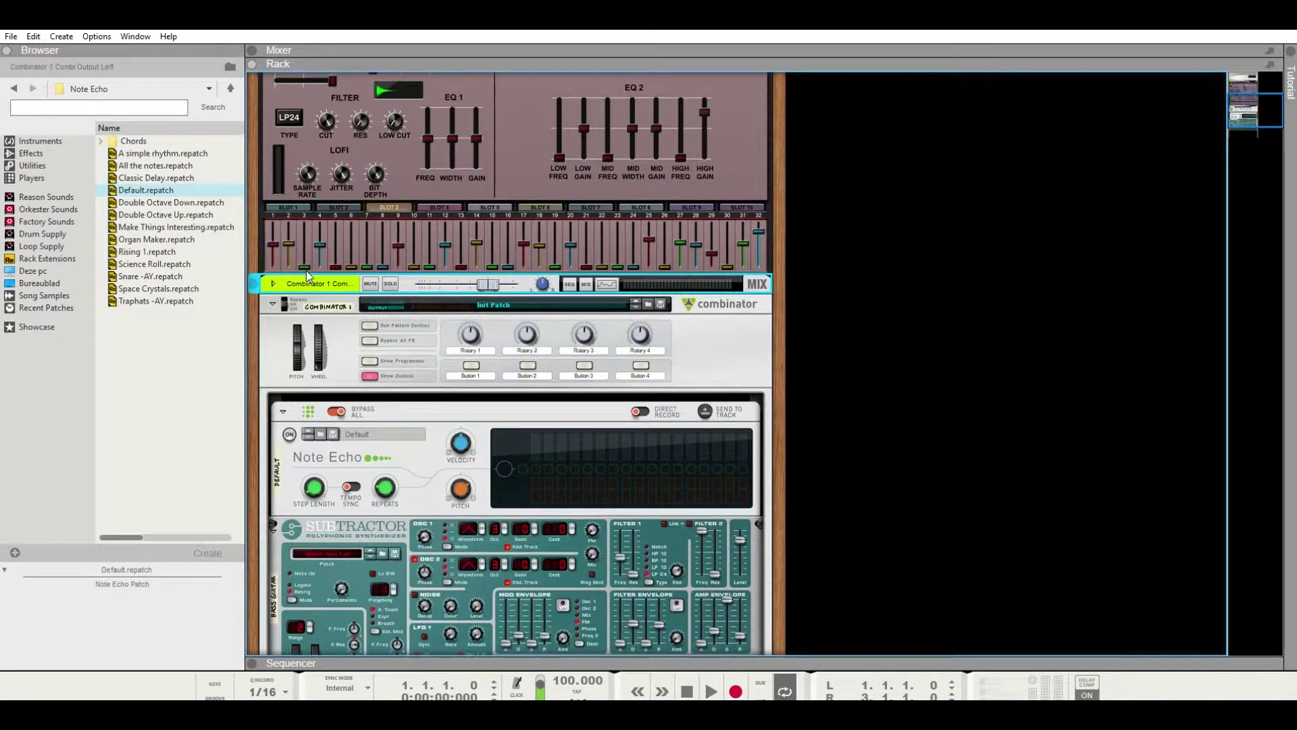
{"action": "key", "text": "Delete"}
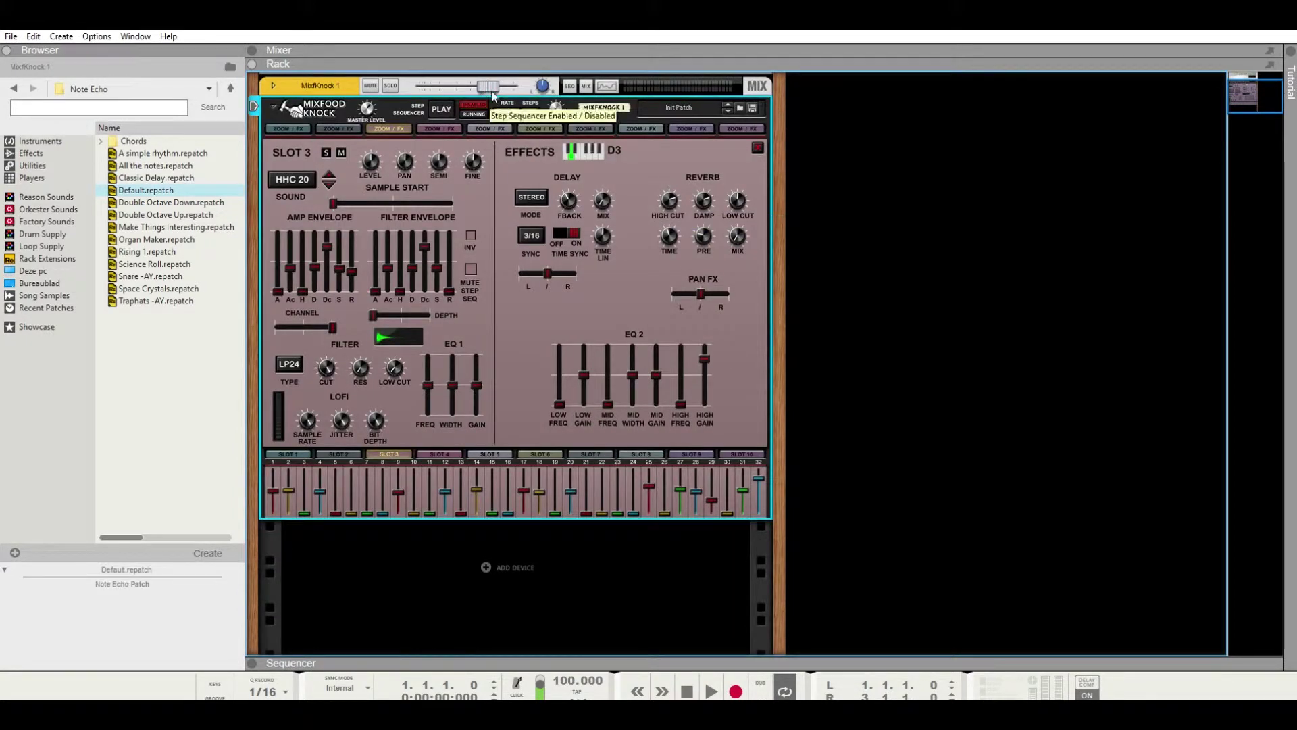
{"action": "key", "text": "Tab"}
{"action": "key", "text": "Tab"}
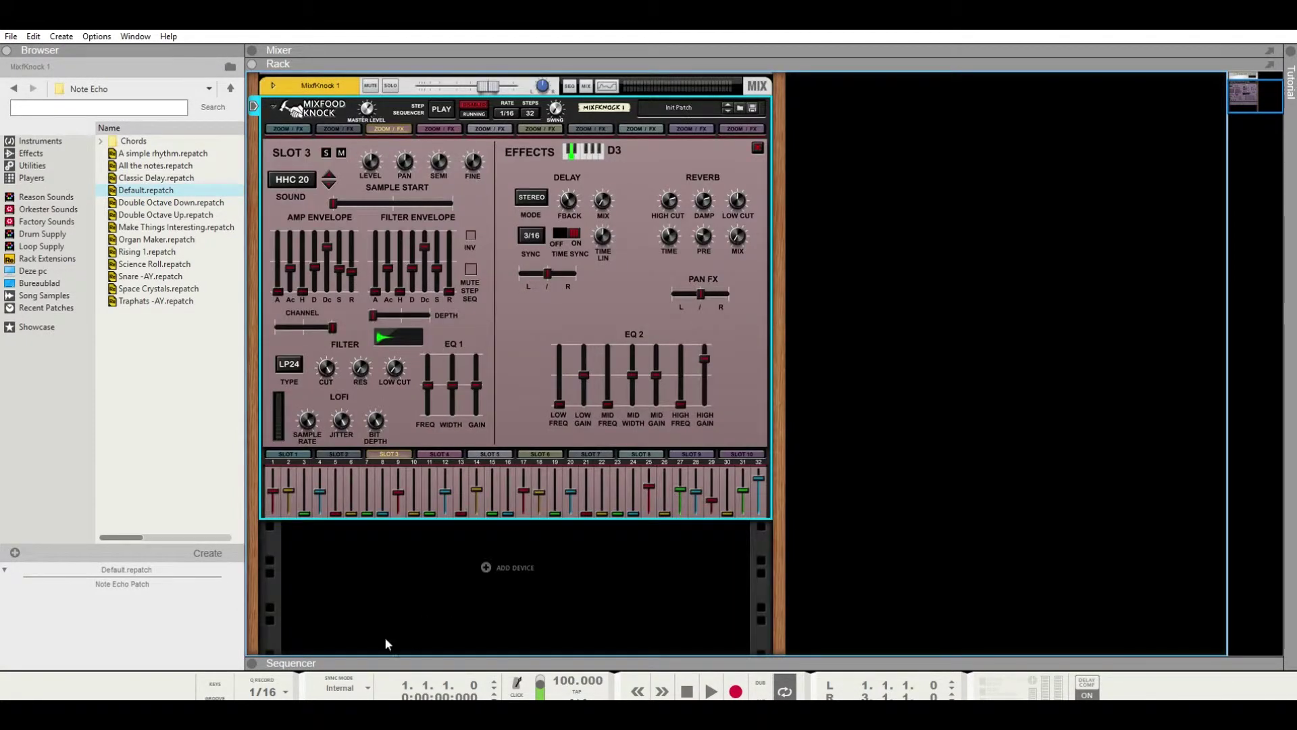
Show the sequencer again, unmute all three Knock note lanes and play the loop.
{"action": "left_click", "coordinate": [252, 661]}
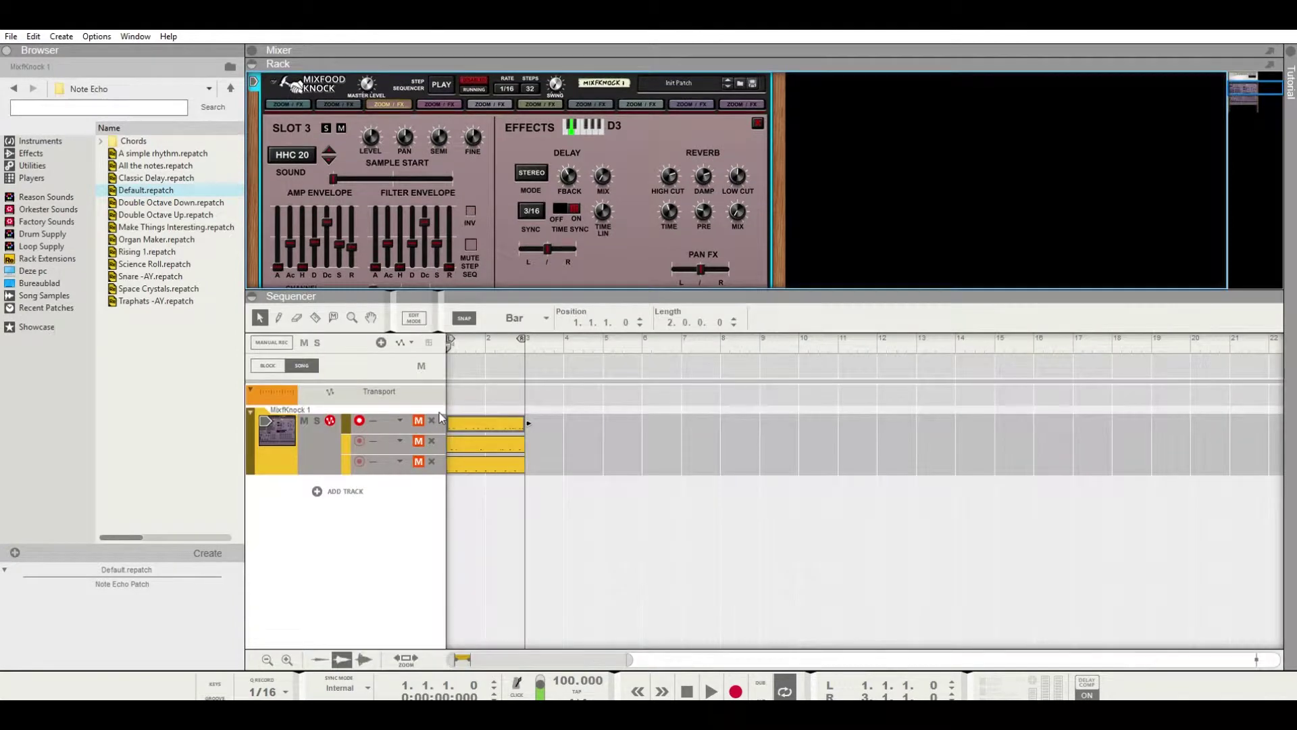
{"action": "left_click", "coordinate": [418, 461]}
{"action": "left_click", "coordinate": [419, 441]}
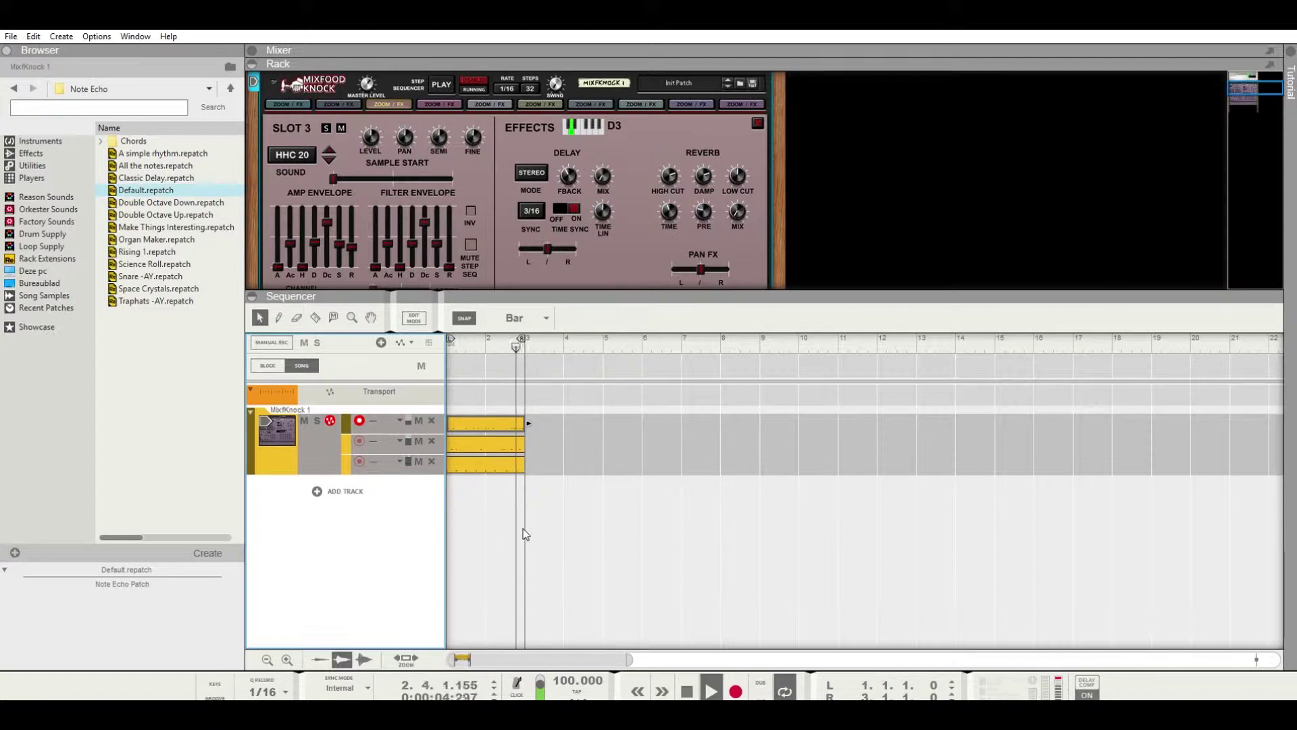
Mute the first two Knock note lanes and open the third lane's clip for editing.
{"action": "left_click_drag", "start_coordinate": [418, 420], "coordinate": [418, 440]}
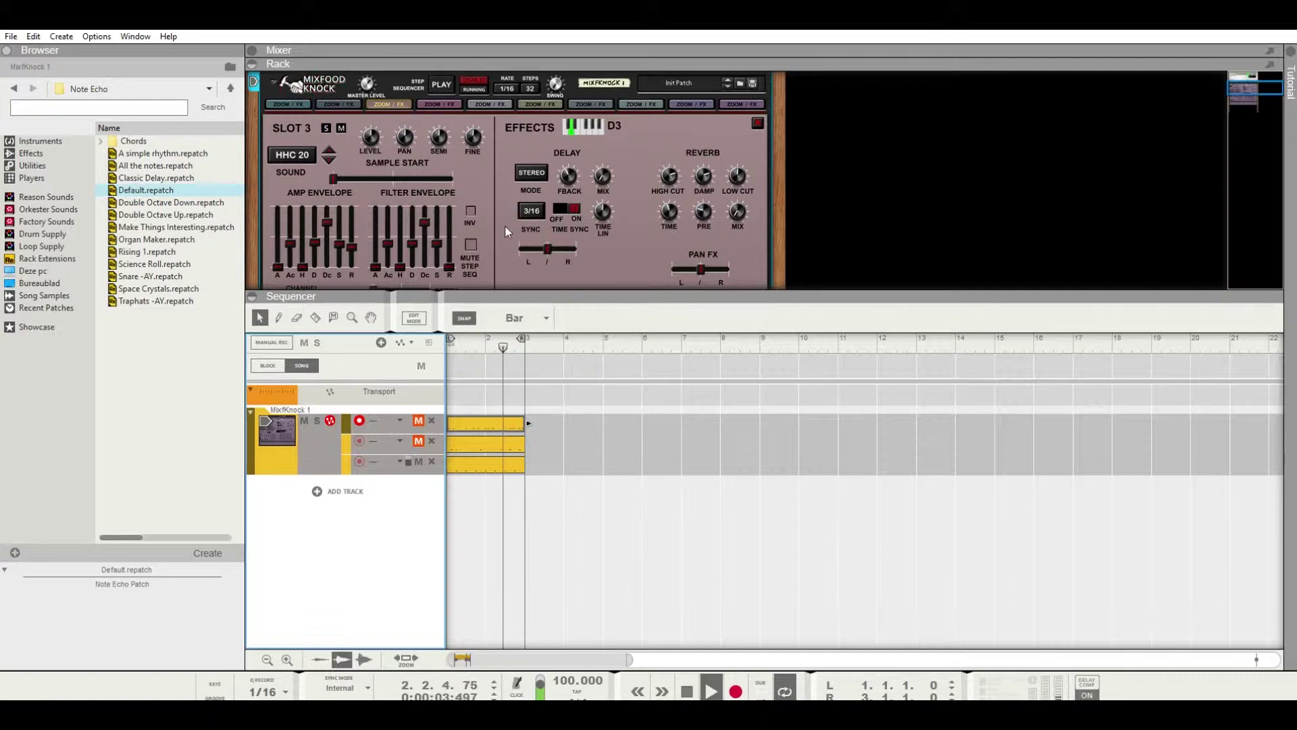
{"action": "double_click", "coordinate": [515, 460]}
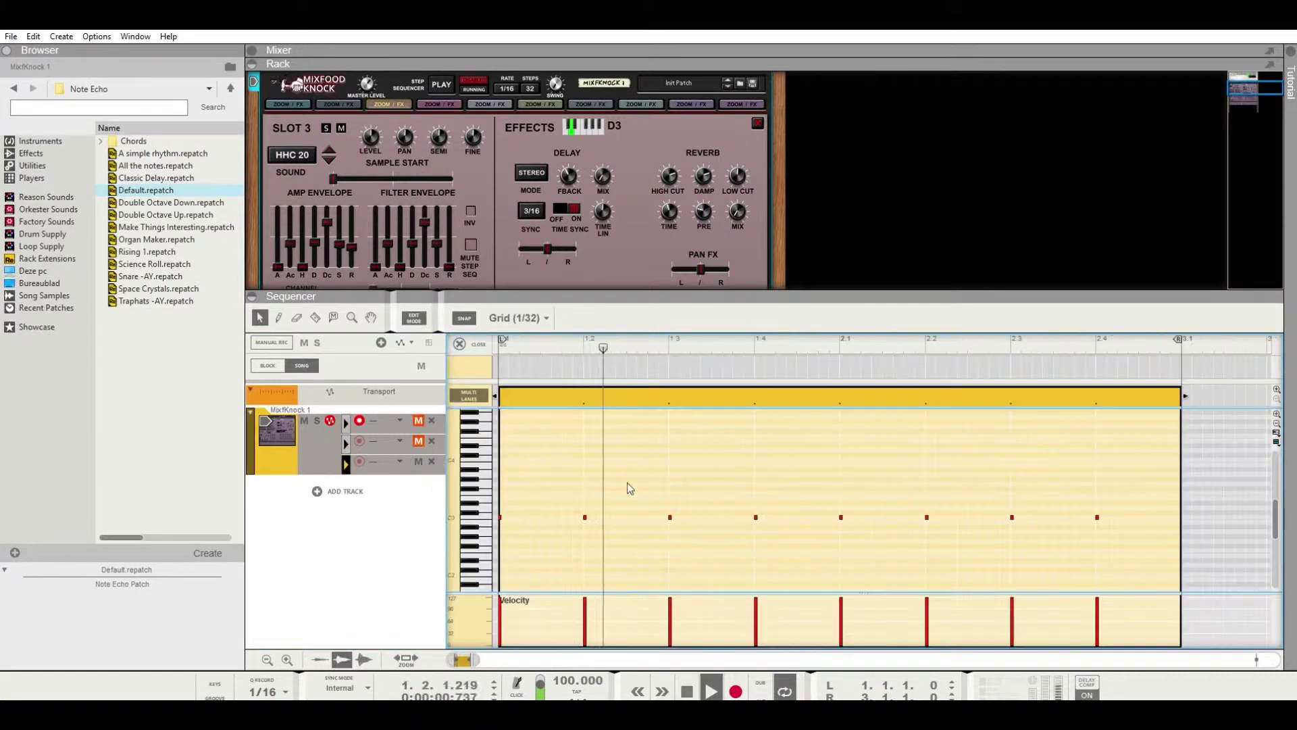
Mute the third Knock note lane, unmute the first lane and leave the clip editor.
{"action": "scroll", "coordinate": [1210, 512], "scroll_direction": "up", "scroll_amount": 8}
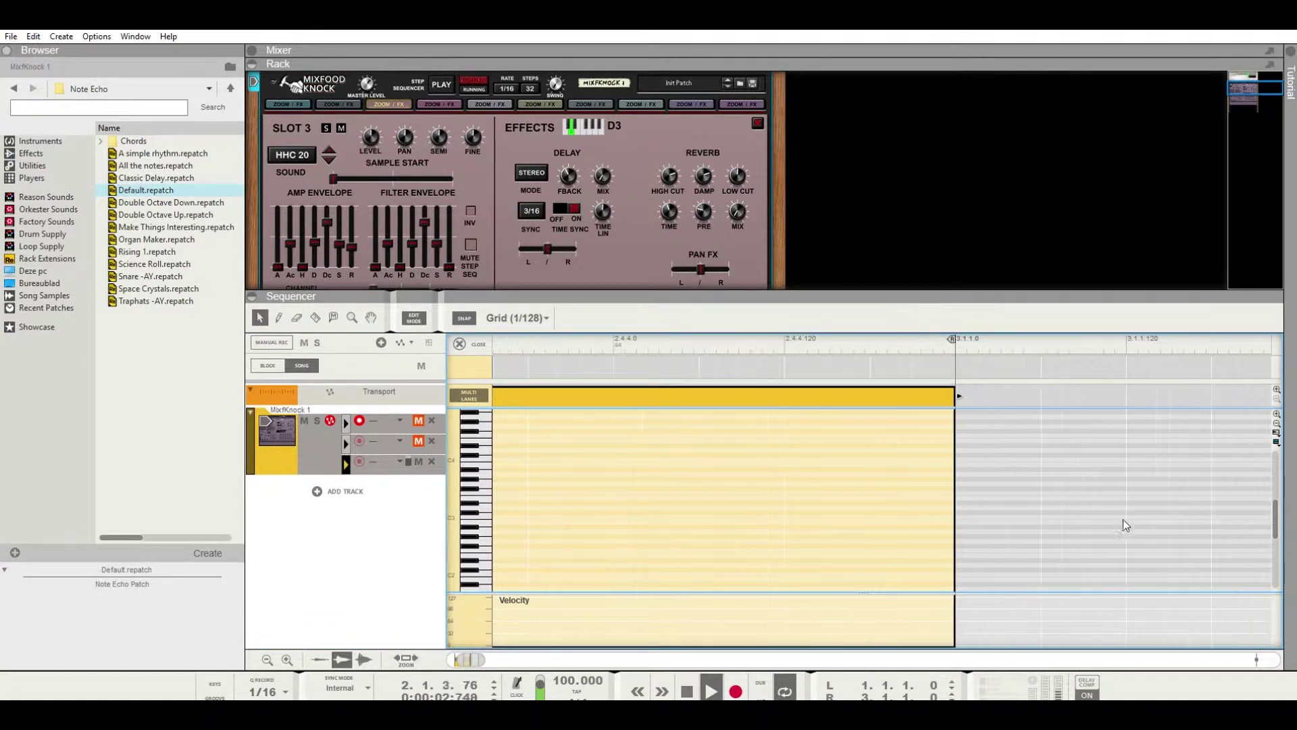
{"action": "scroll", "coordinate": [970, 501], "scroll_direction": "down", "scroll_amount": 8}
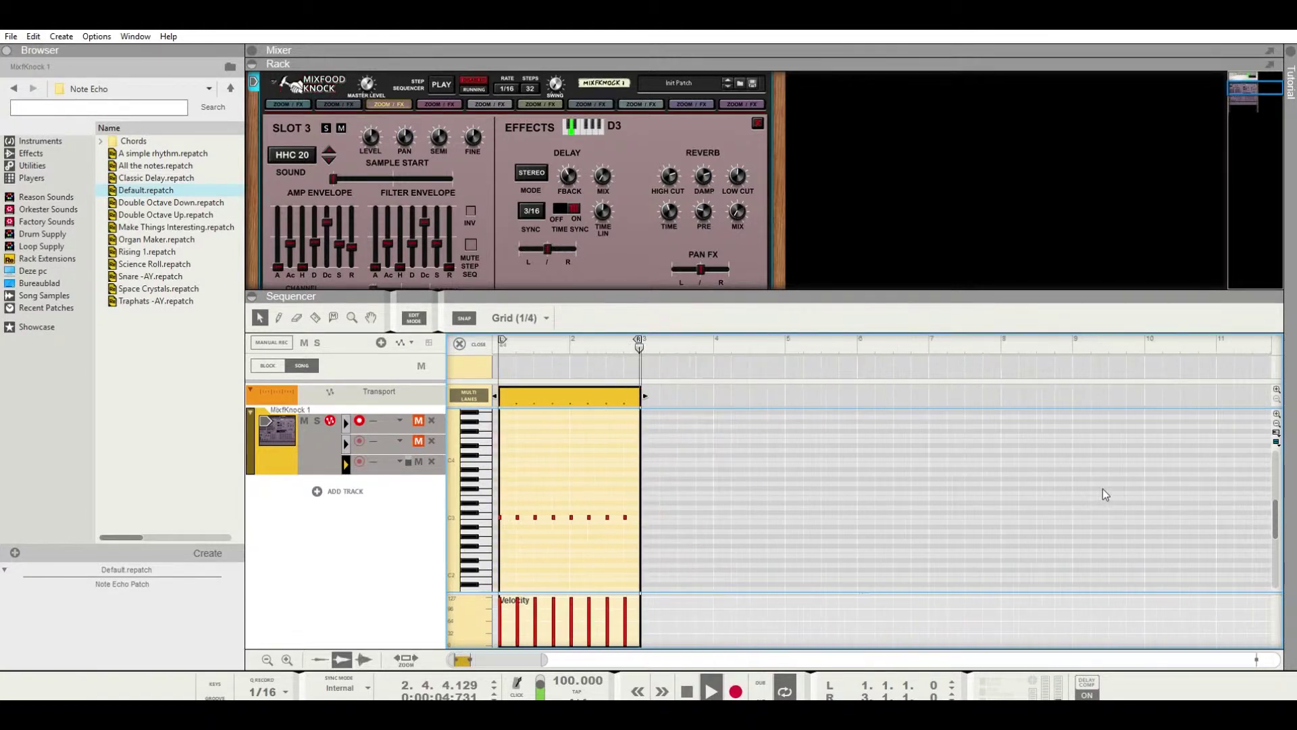
{"action": "left_click", "coordinate": [418, 462]}
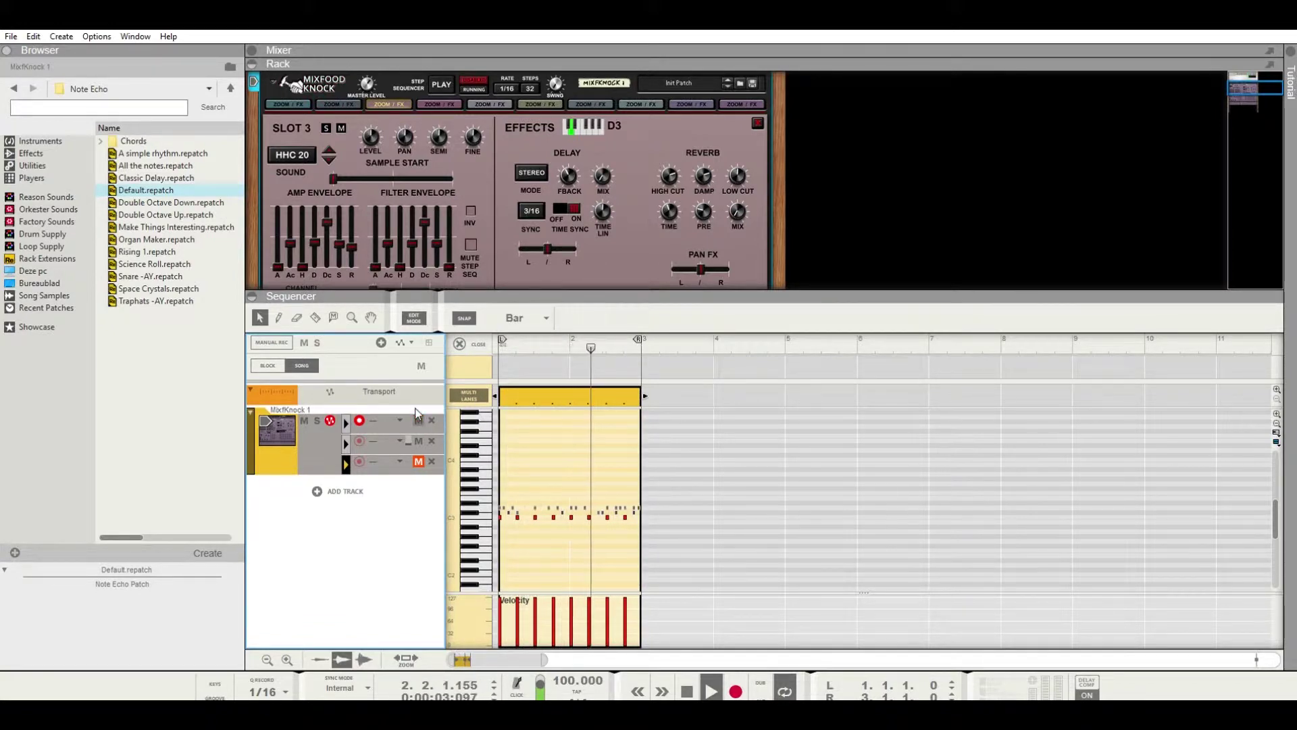
{"action": "left_click", "coordinate": [469, 342]}
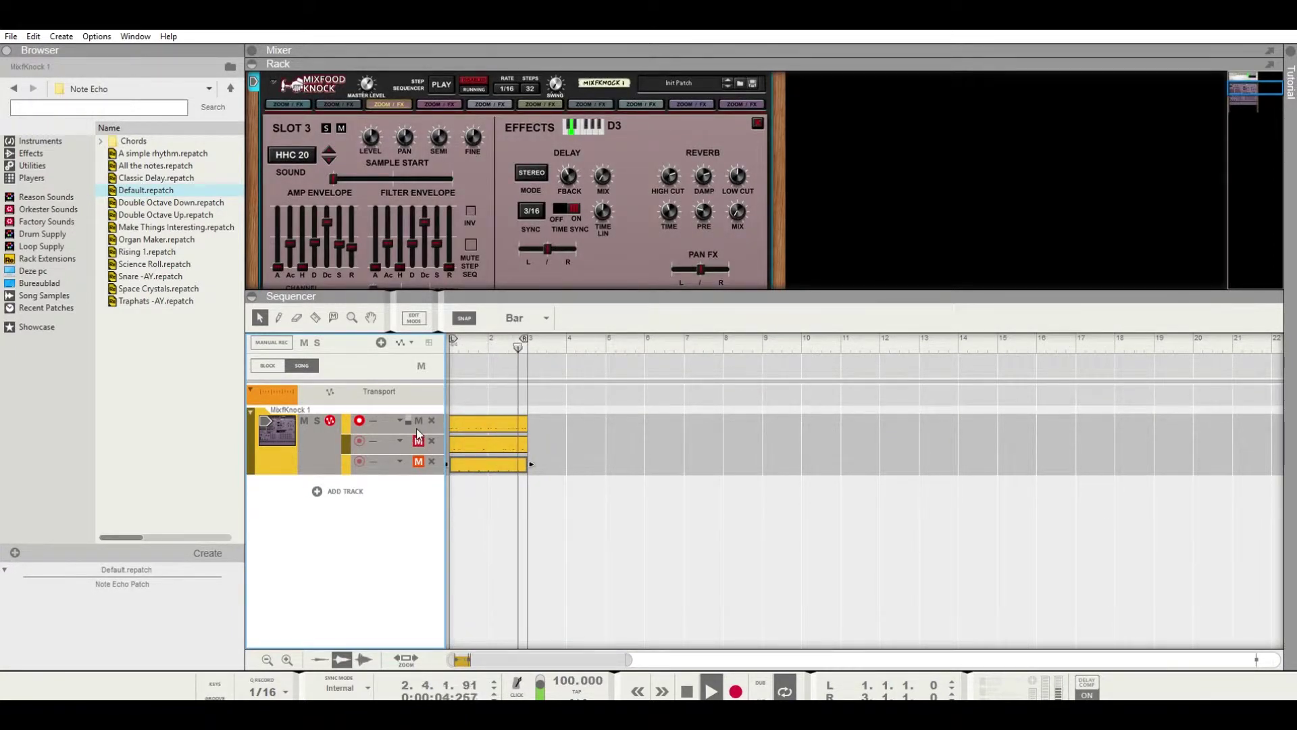
Open the first Knock lane's clip and examine its notes and velocities along the two-bar loop.
{"action": "double_click", "coordinate": [509, 416]}
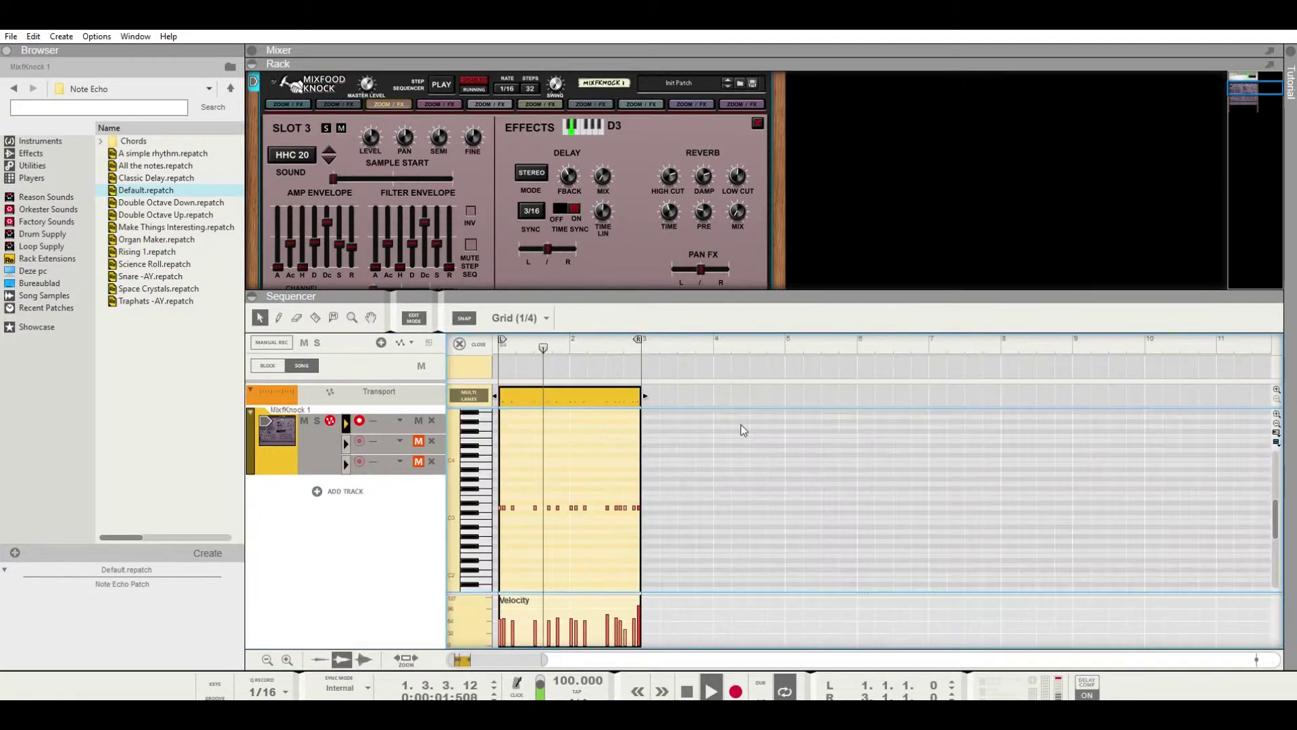
{"action": "scroll", "coordinate": [651, 490], "scroll_direction": "up", "scroll_amount": 2}
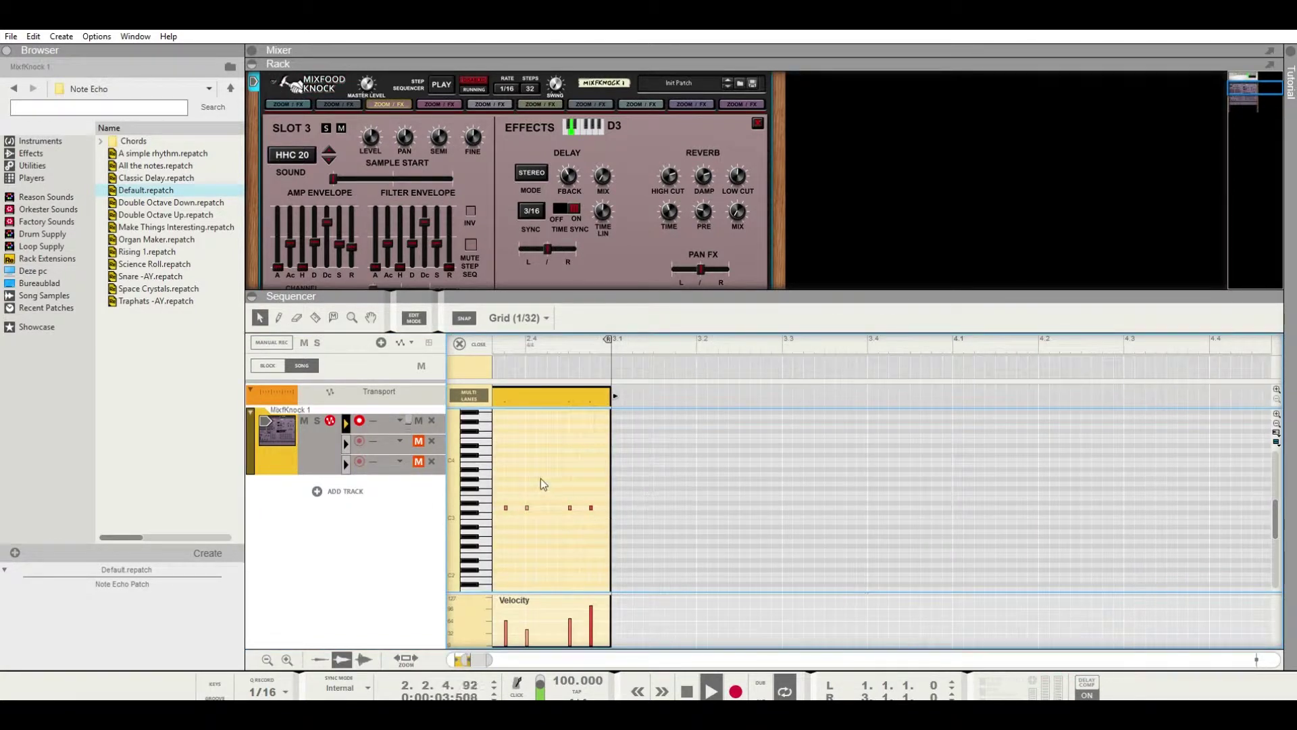
{"action": "scroll", "coordinate": [556, 483], "scroll_direction": "up", "scroll_amount": 4}
{"action": "scroll", "coordinate": [685, 493], "scroll_direction": "up", "scroll_amount": 3}
{"action": "scroll", "coordinate": [1000, 491], "scroll_direction": "down", "scroll_amount": 7}
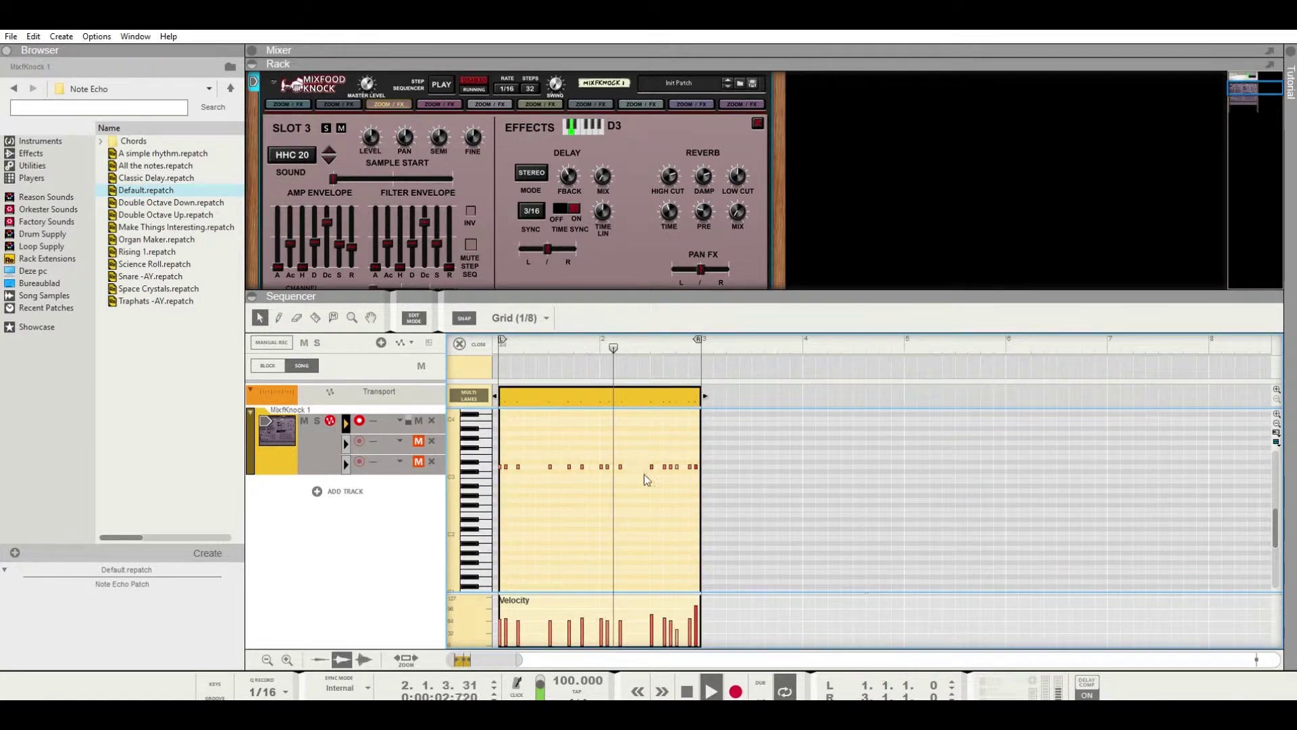
{"action": "scroll", "coordinate": [593, 466], "scroll_direction": "up", "scroll_amount": 2}
{"action": "scroll", "coordinate": [597, 471], "scroll_direction": "down", "scroll_amount": 1}
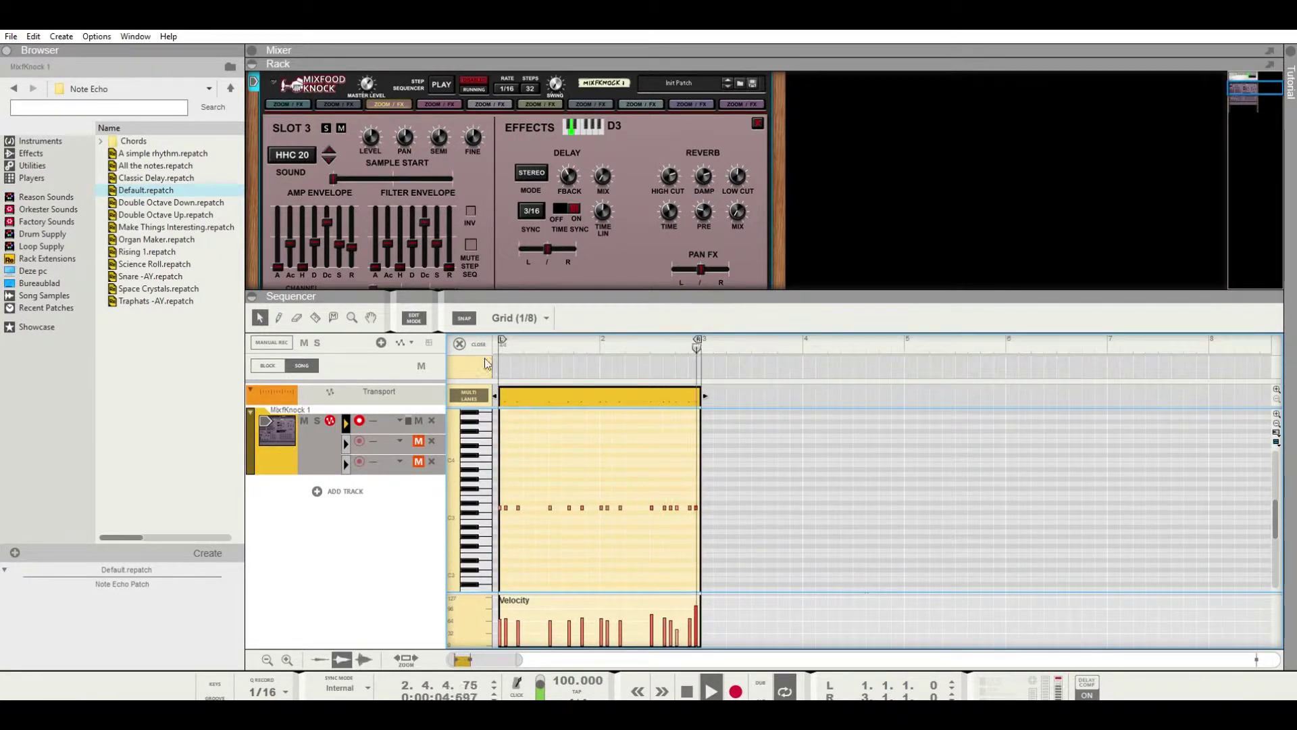
Unmute the second and third Knock note lanes and return to the arrangement view.
{"action": "left_click", "coordinate": [418, 441]}
{"action": "left_click", "coordinate": [418, 461]}
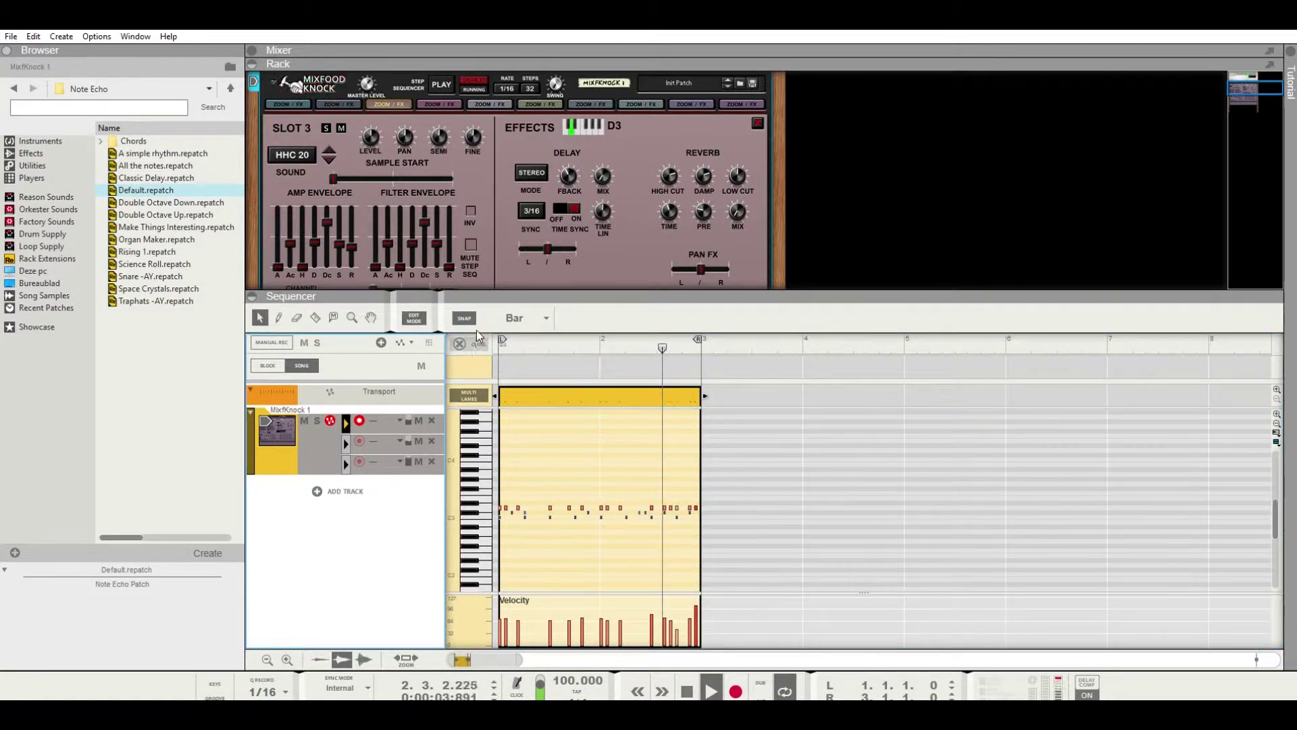
{"action": "left_click", "coordinate": [459, 344]}
{"action": "left_click", "coordinate": [604, 493]}
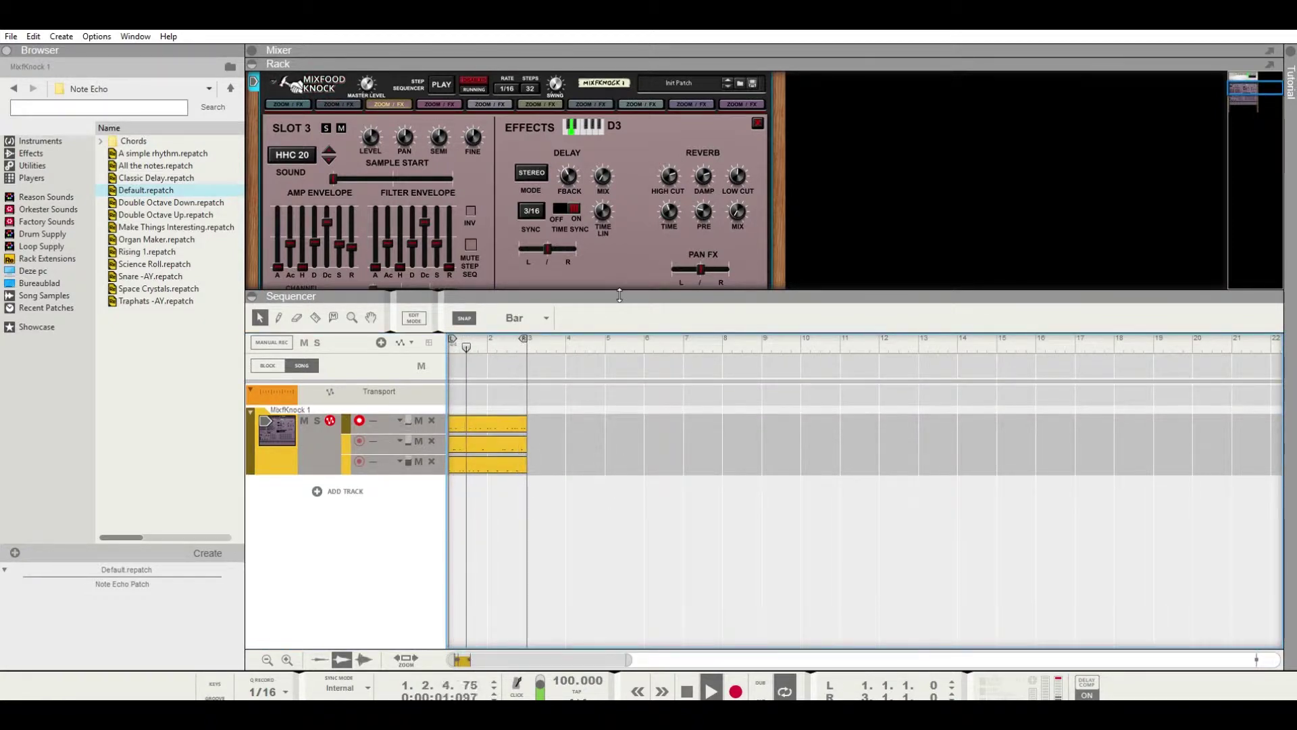
Show Knock's slot 1 settings and change its sound to BD 42.
{"action": "left_click", "coordinate": [288, 102]}
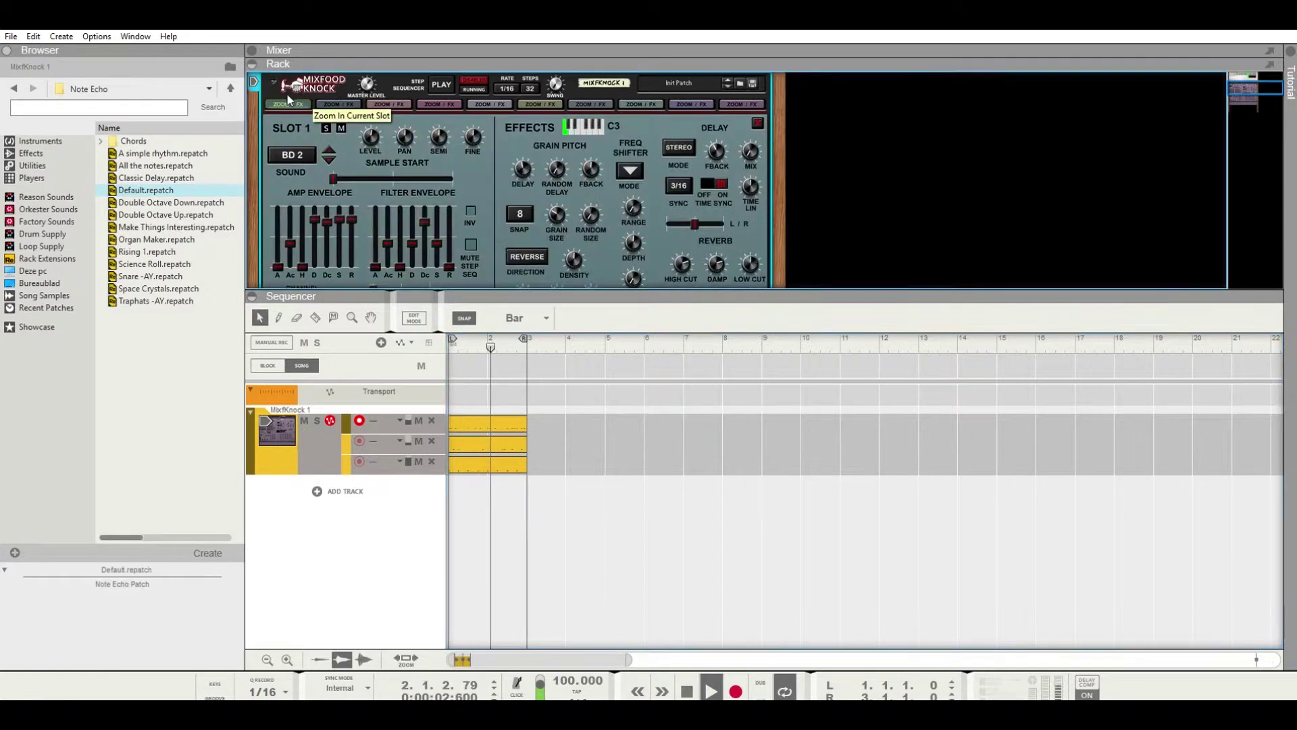
{"action": "left_click", "coordinate": [330, 148]}
{"action": "left_click_drag", "start_coordinate": [311, 124], "coordinate": [342, 135]}
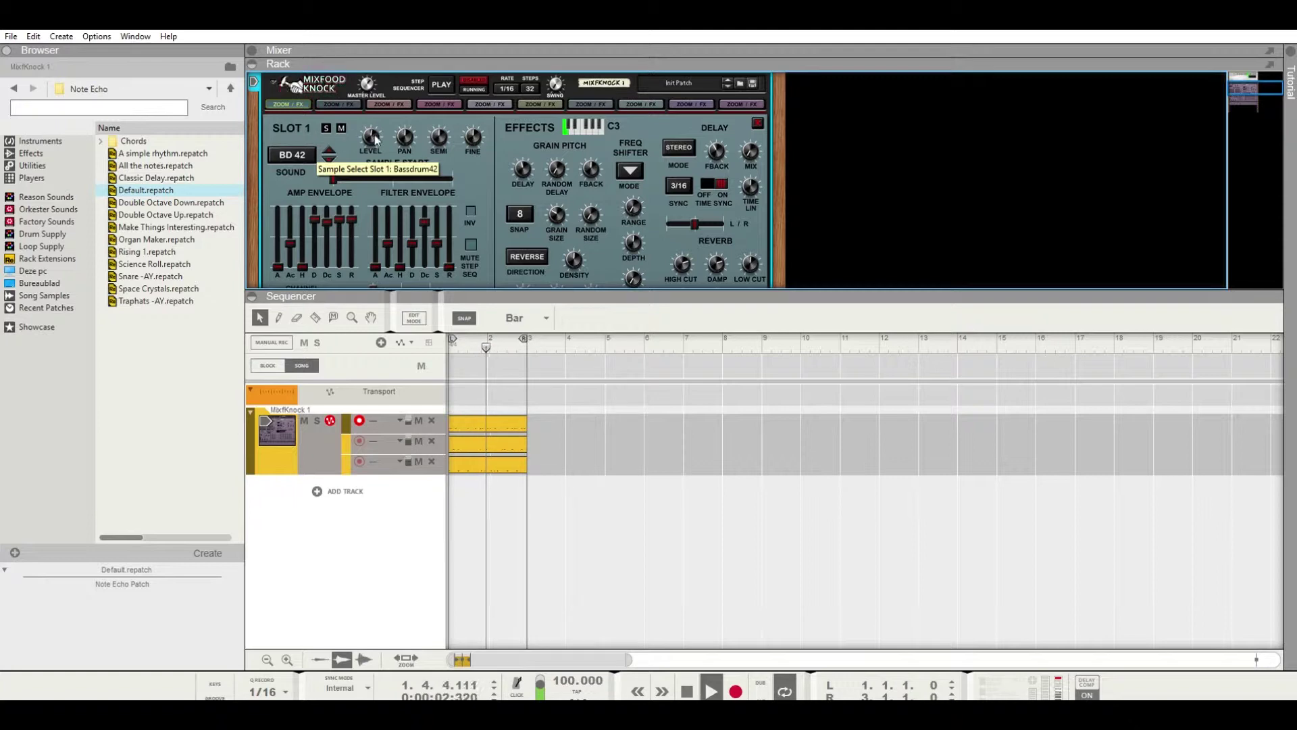
Set the song tempo to 128 BPM.
{"action": "double_click", "coordinate": [565, 680]}
{"action": "type", "text": "12"}
{"action": "left_click_drag", "start_coordinate": [566, 669], "coordinate": [566, 656]}
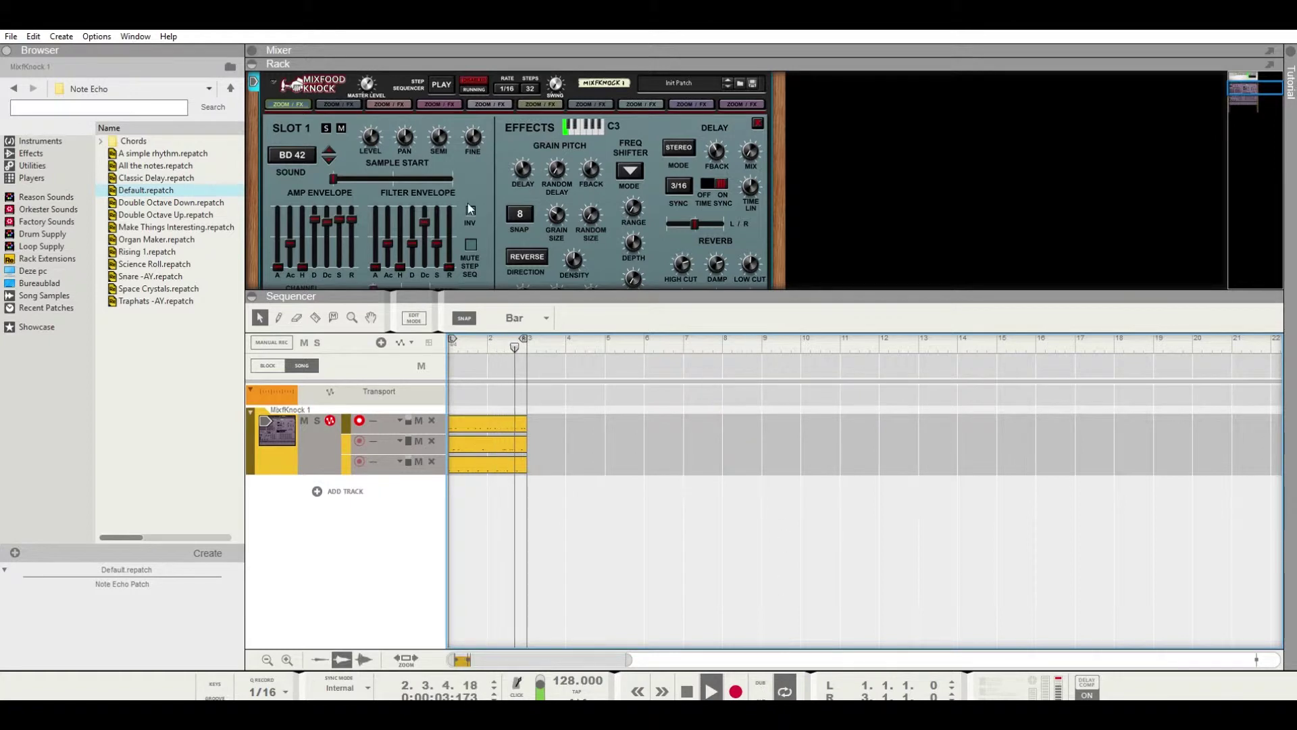
Enlarge the rack area, then shorten slot 2's amp envelope release and set its delay to Cross mode, panned slightly left.
{"action": "left_click_drag", "start_coordinate": [636, 321], "coordinate": [642, 466]}
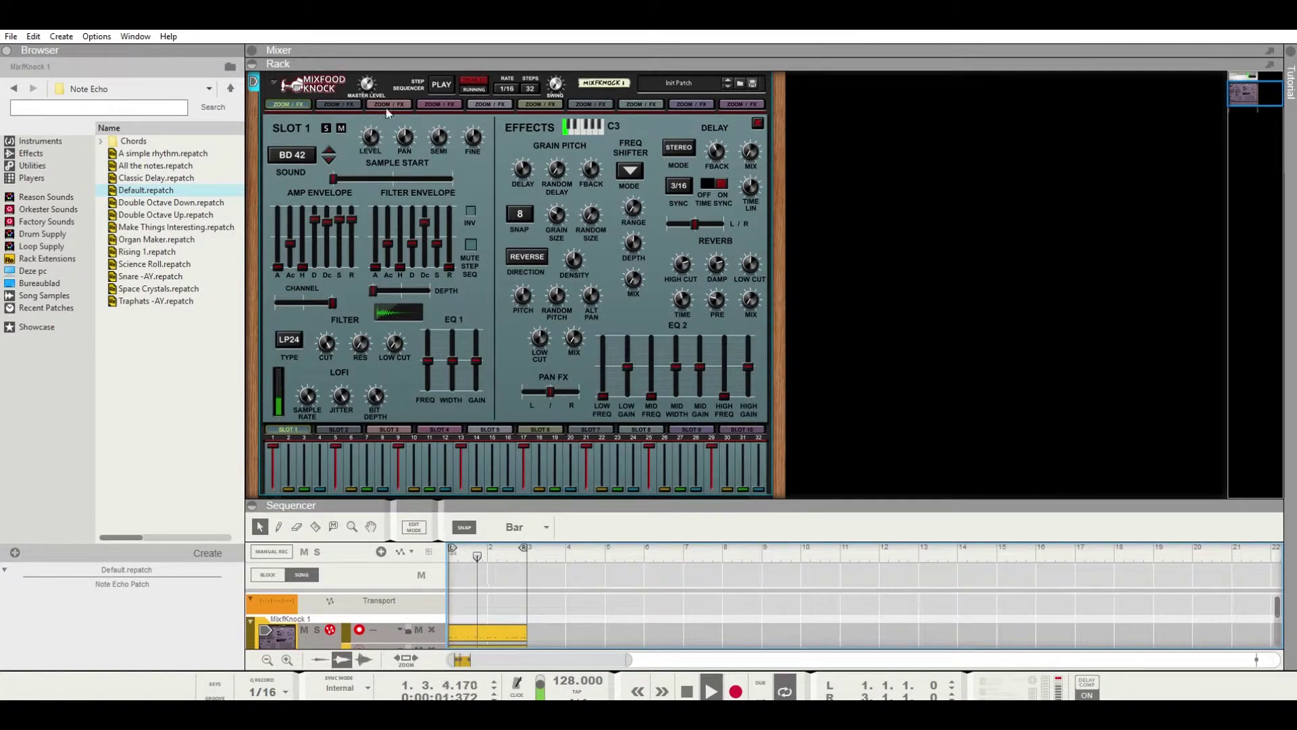
{"action": "left_click", "coordinate": [341, 103]}
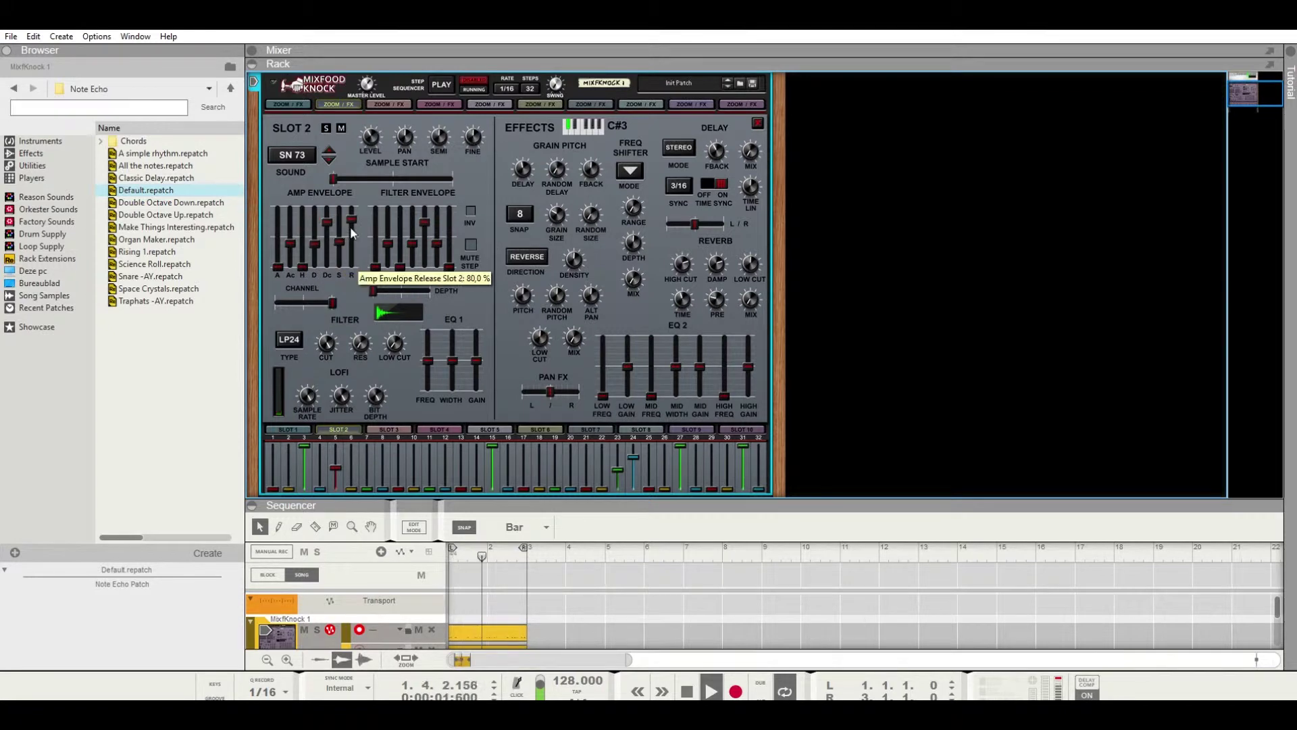
{"action": "left_click_drag", "start_coordinate": [350, 226], "coordinate": [350, 248]}
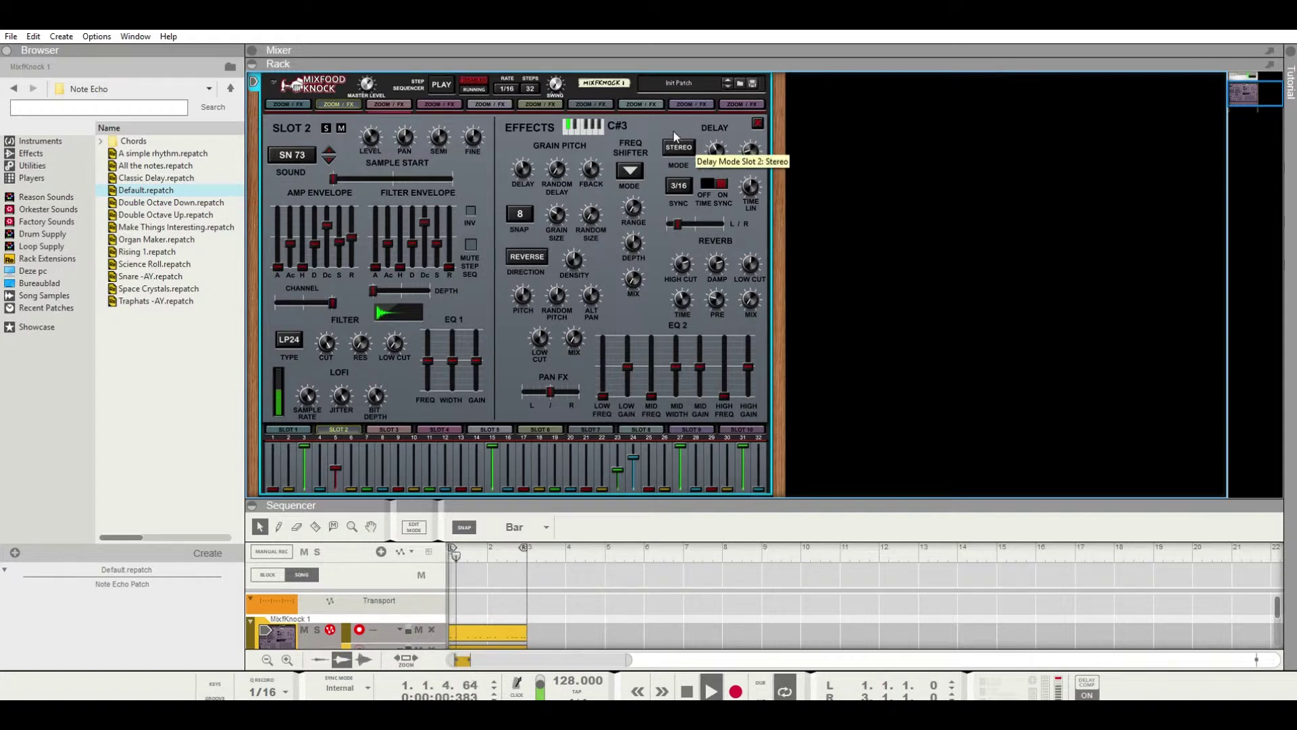
{"action": "left_click_drag", "start_coordinate": [692, 113], "coordinate": [692, 99]}
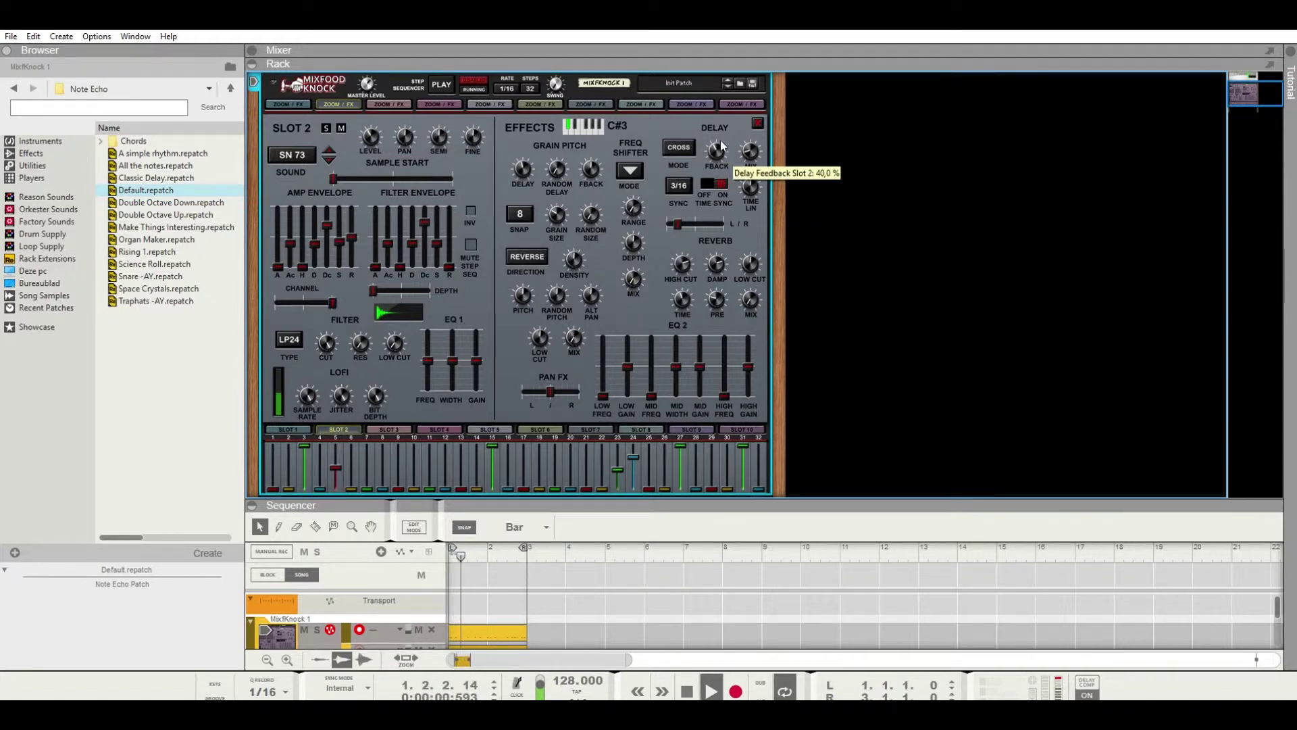
Show Knock's slot 3 settings.
{"action": "left_click", "coordinate": [388, 103]}
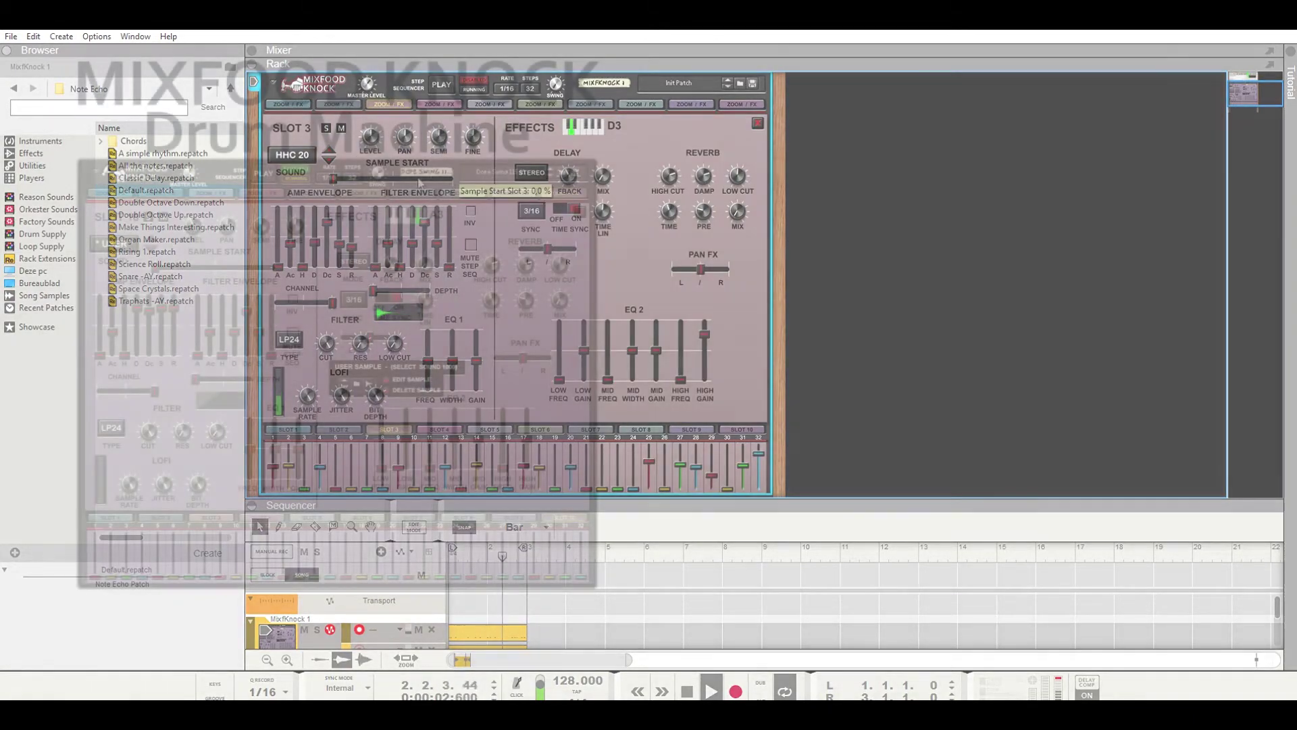